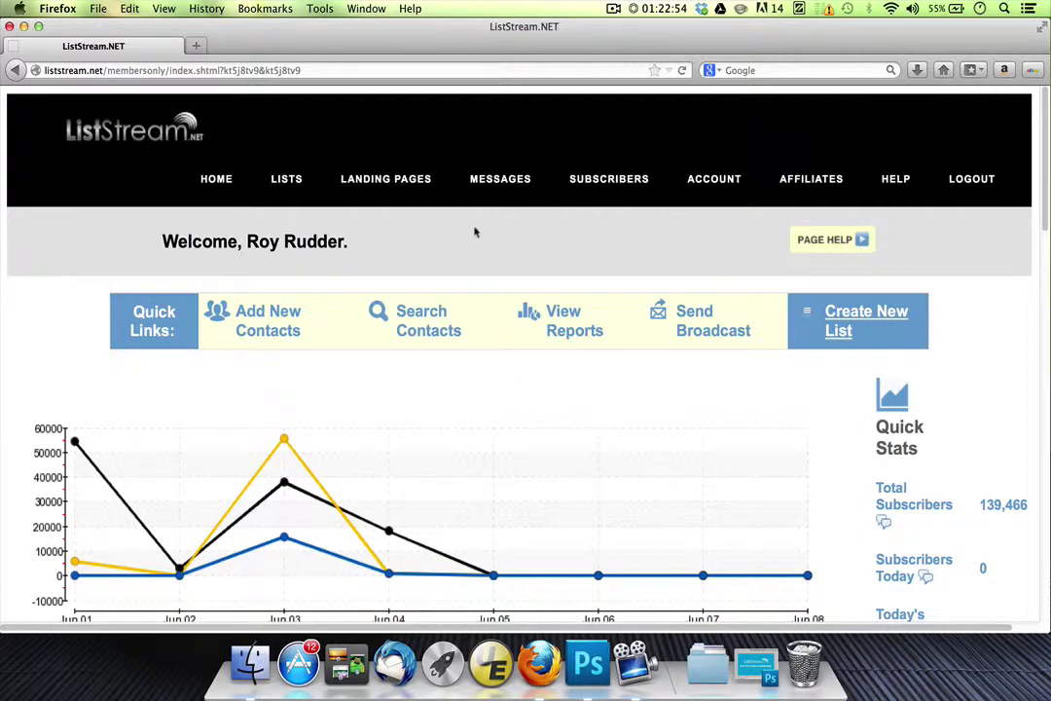
# Step: Open the follow-up messages overview and review the messages set up under each list
pyautogui.moveTo(499, 181)
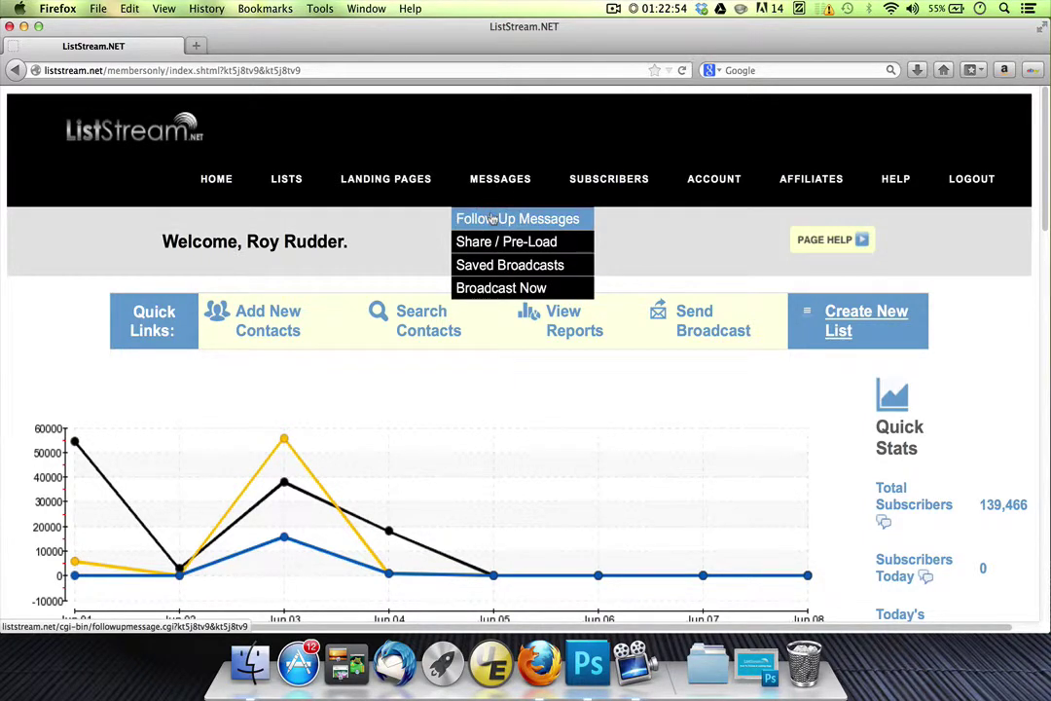
pyautogui.click(491, 219)
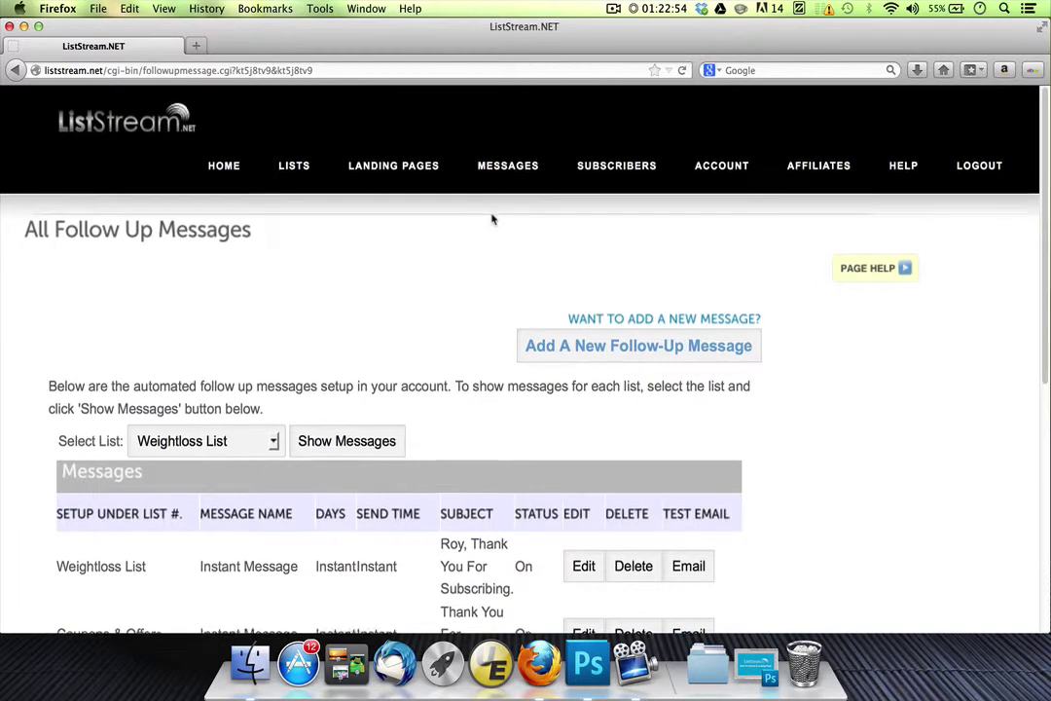
pyautogui.scroll(-3, 491, 219)
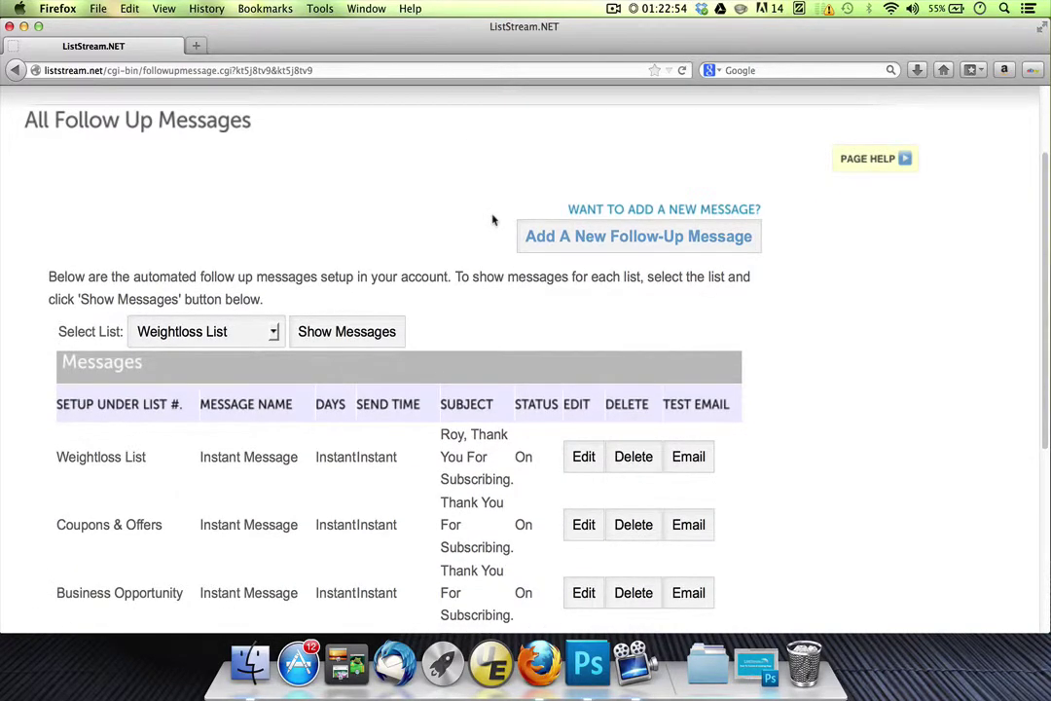
pyautogui.scroll(-2, 493, 220)
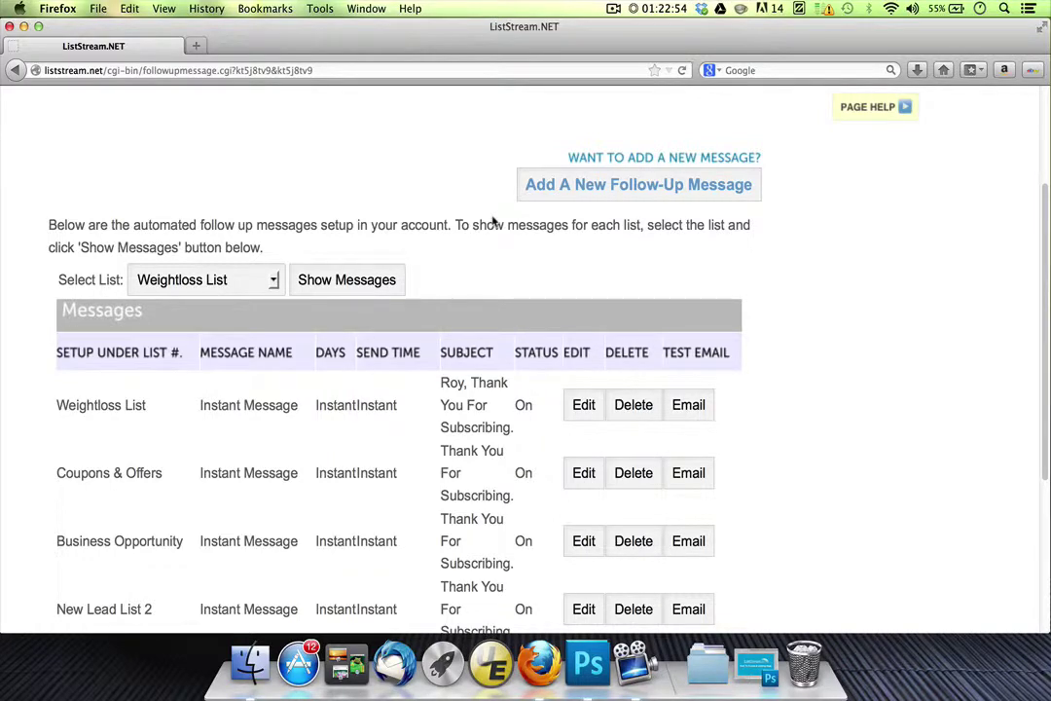
pyautogui.scroll(-3, 493, 222)
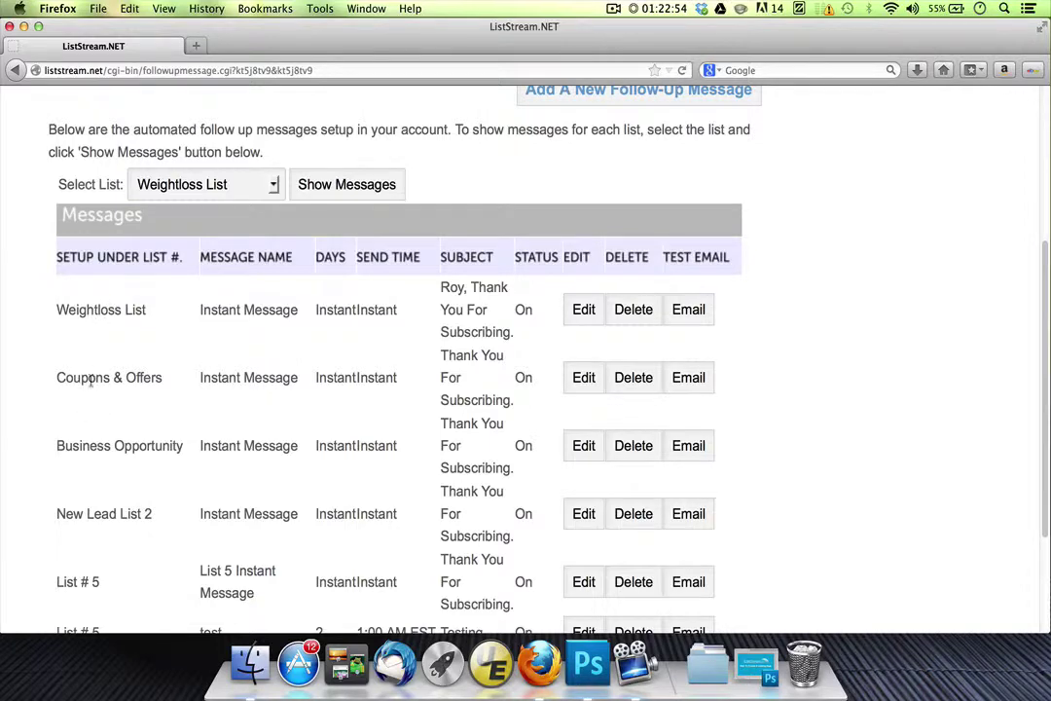
pyautogui.scroll(-2, 97, 452)
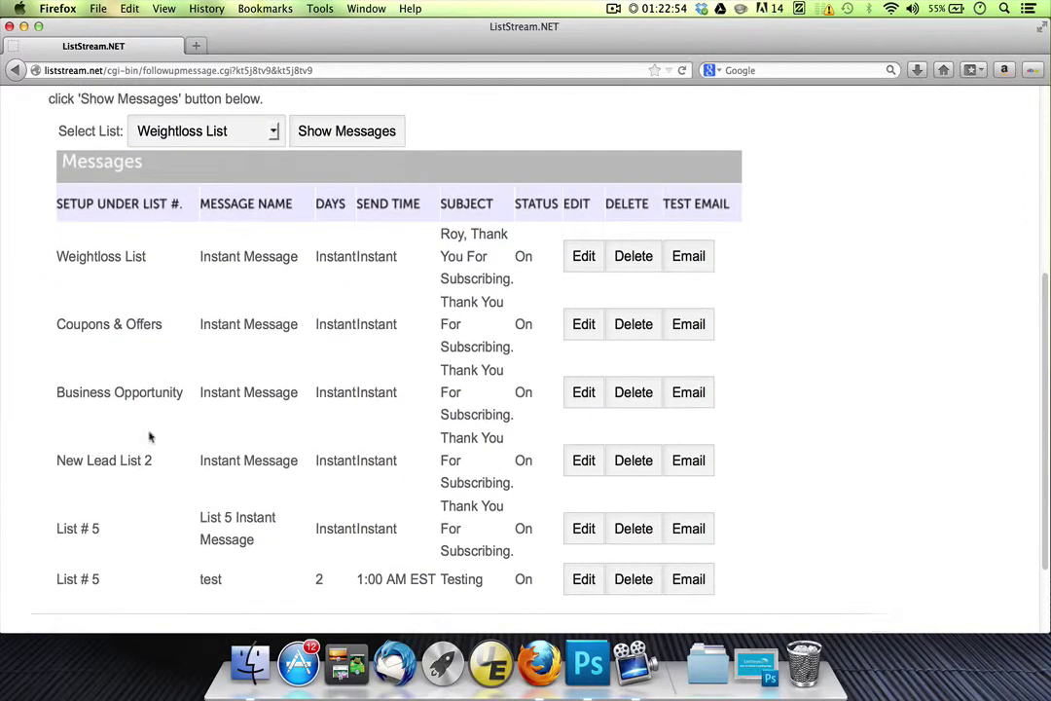
pyautogui.scroll(7, 150, 436)
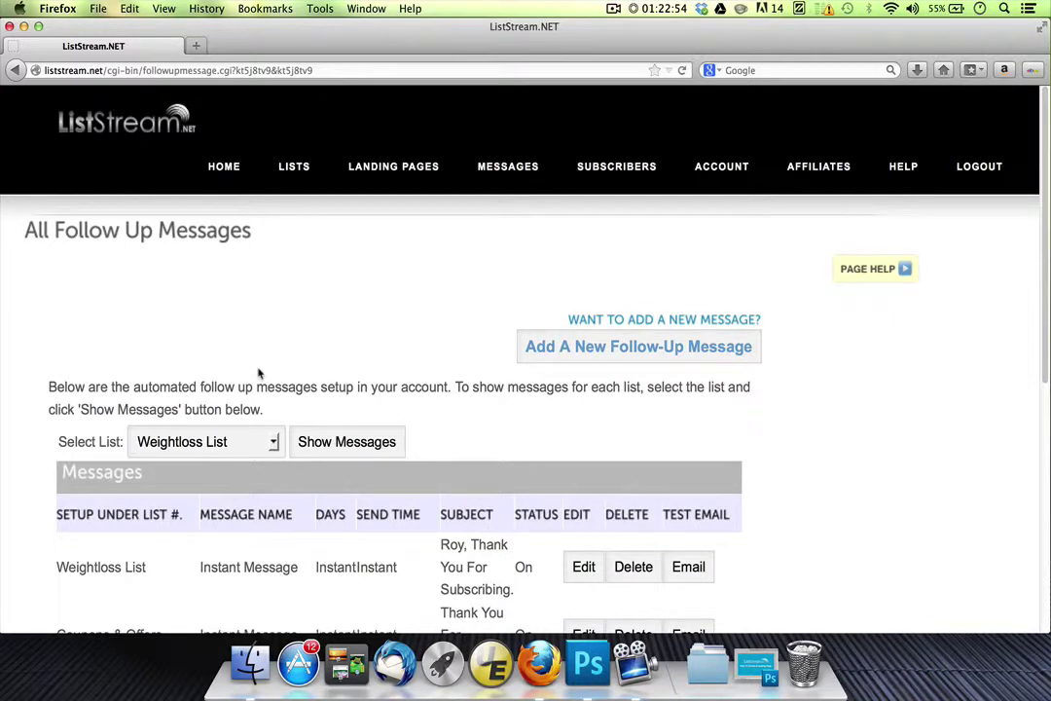
# Step: Show only the follow-up messages of the Coupons & Offers list, then return to the overview of all messages
pyautogui.click(204, 442)
pyautogui.click(194, 482)
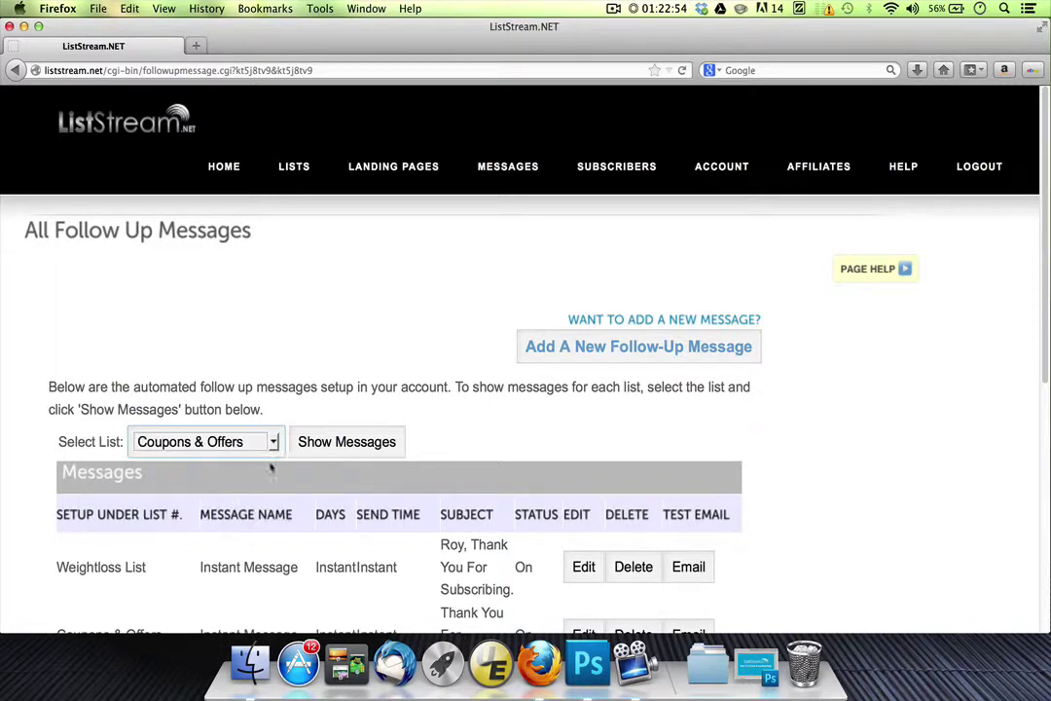
pyautogui.click(301, 450)
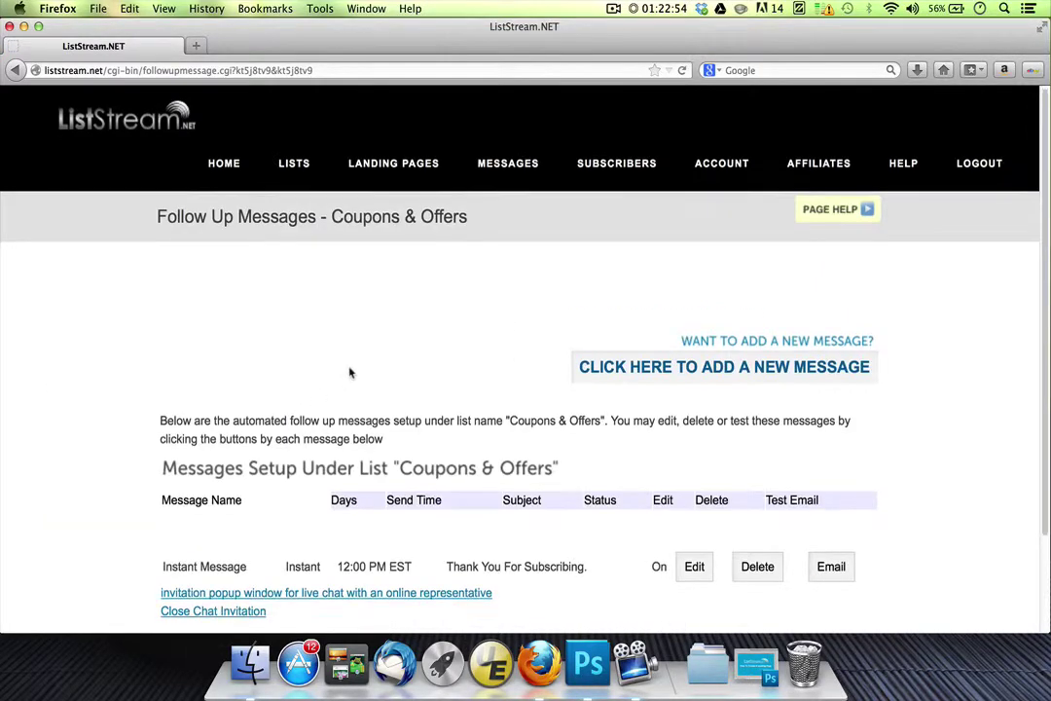
pyautogui.scroll(-1, 350, 371)
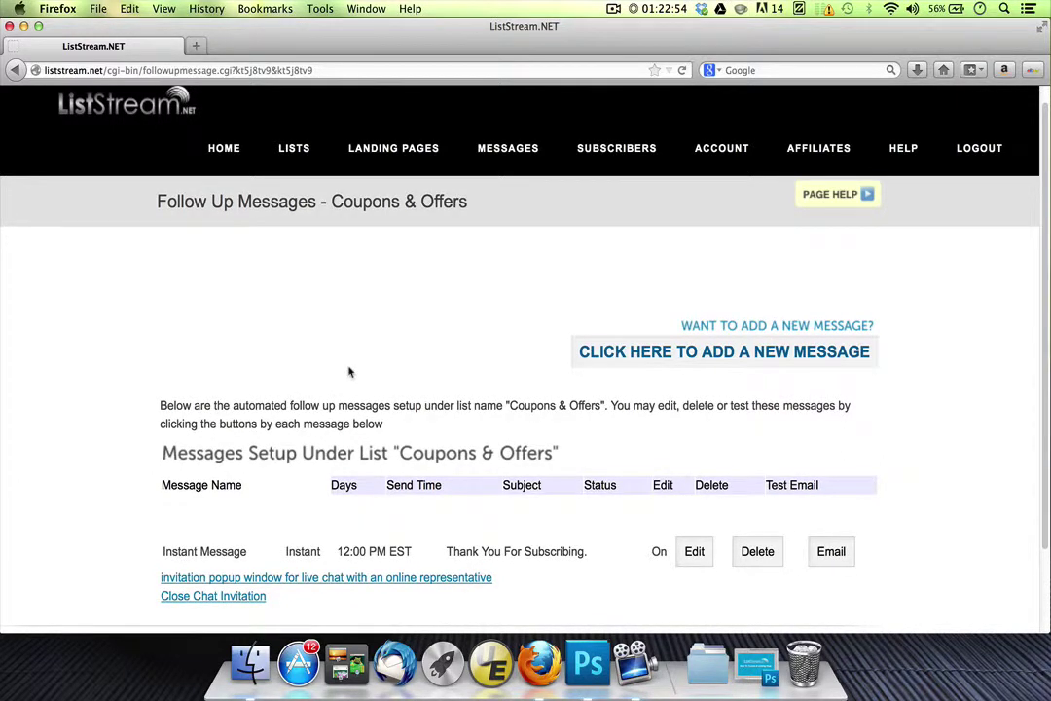
pyautogui.click(16, 71)
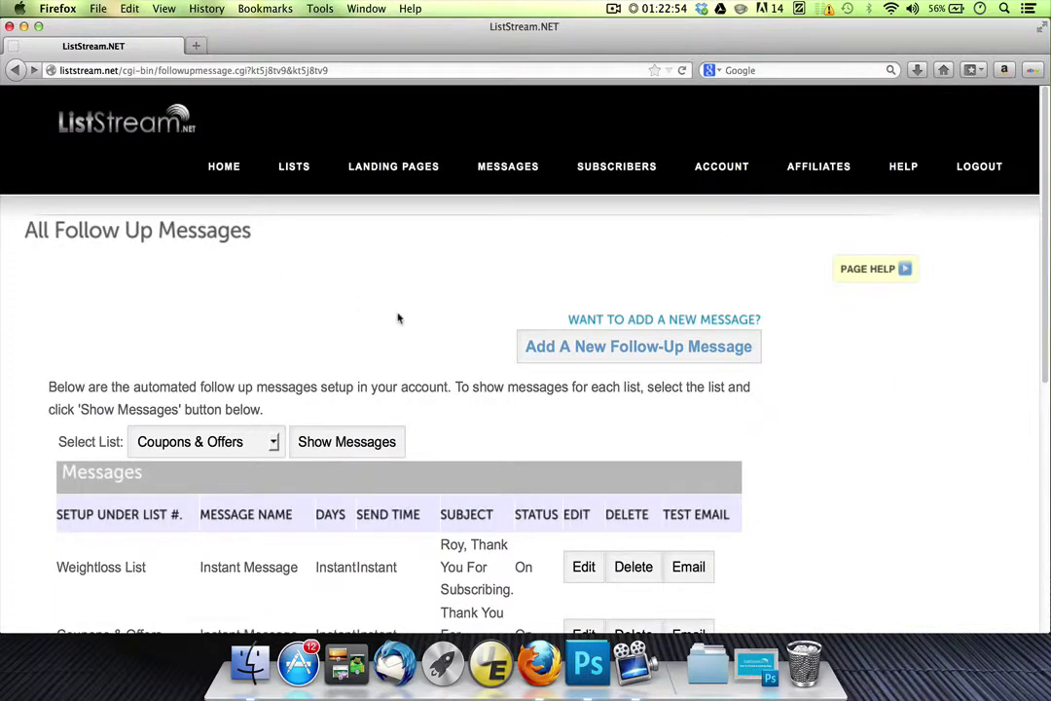
# Step: Start a new follow-up message for the Weightloss List, named "Follow Up 1", with a message interval of 2
pyautogui.click(586, 361)
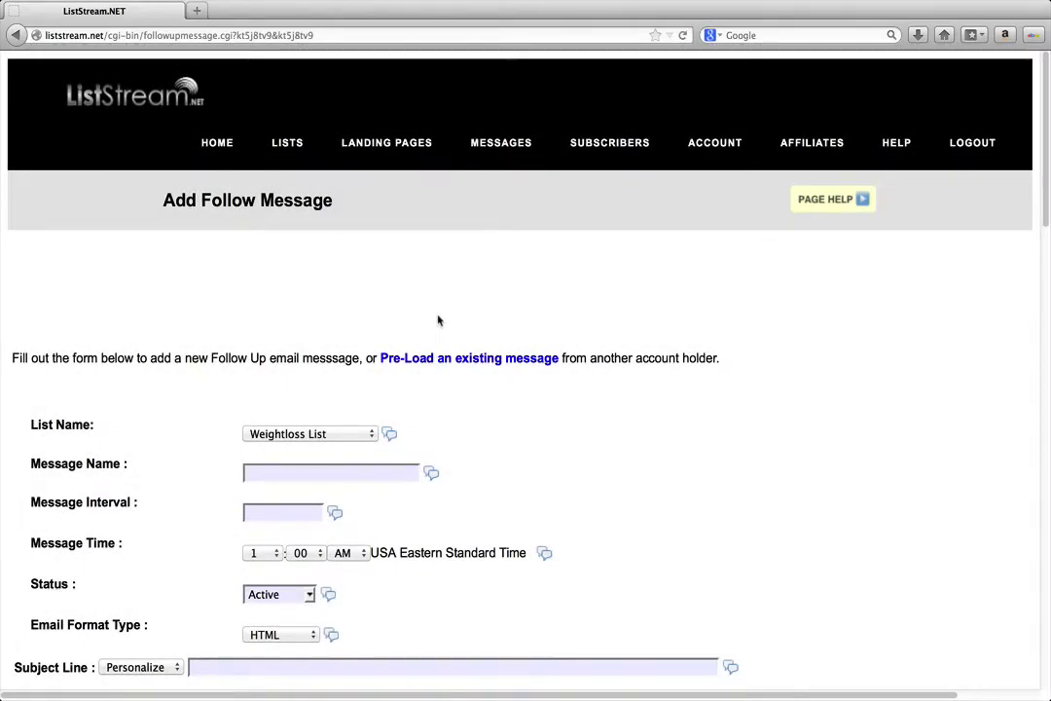
pyautogui.click(347, 433)
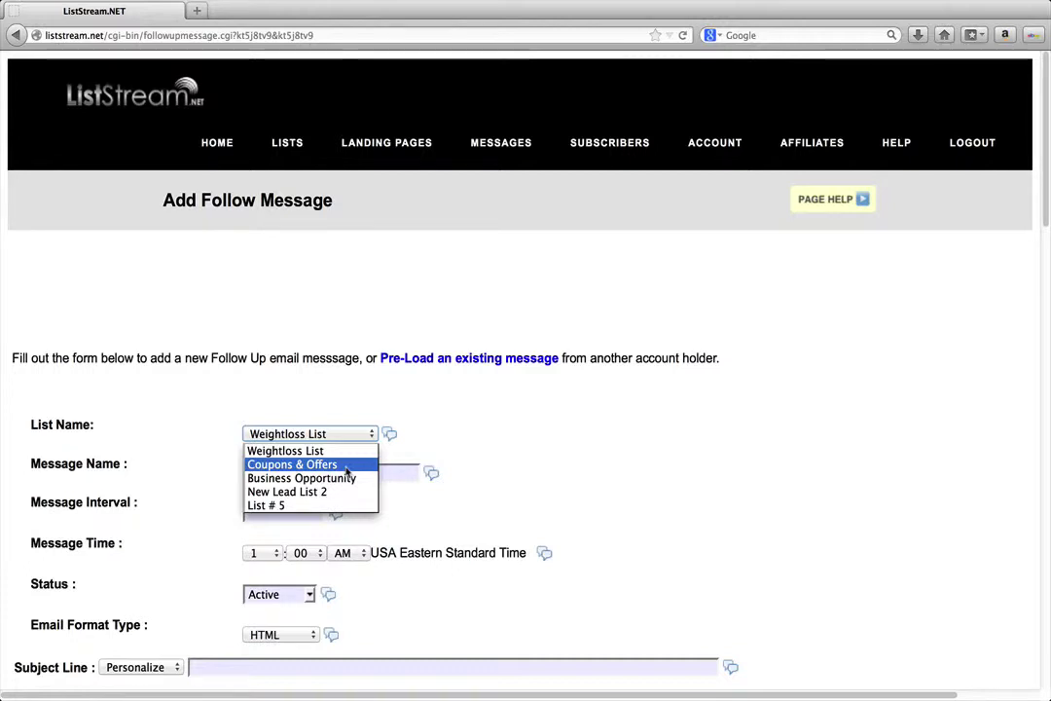
pyautogui.click(341, 451)
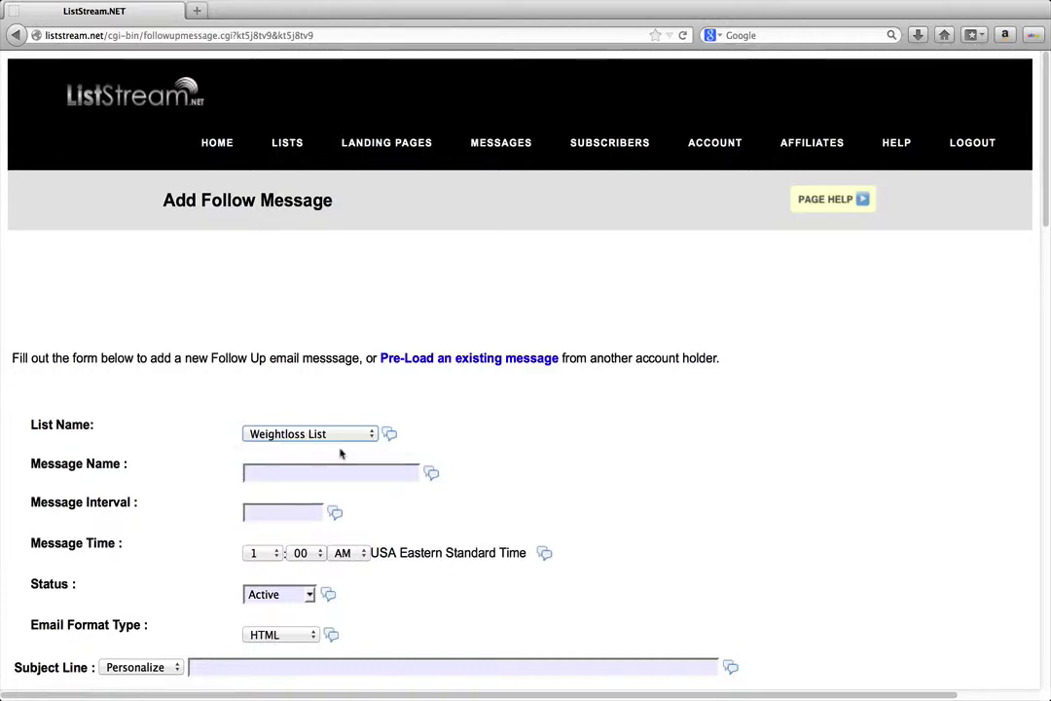
pyautogui.click(340, 472)
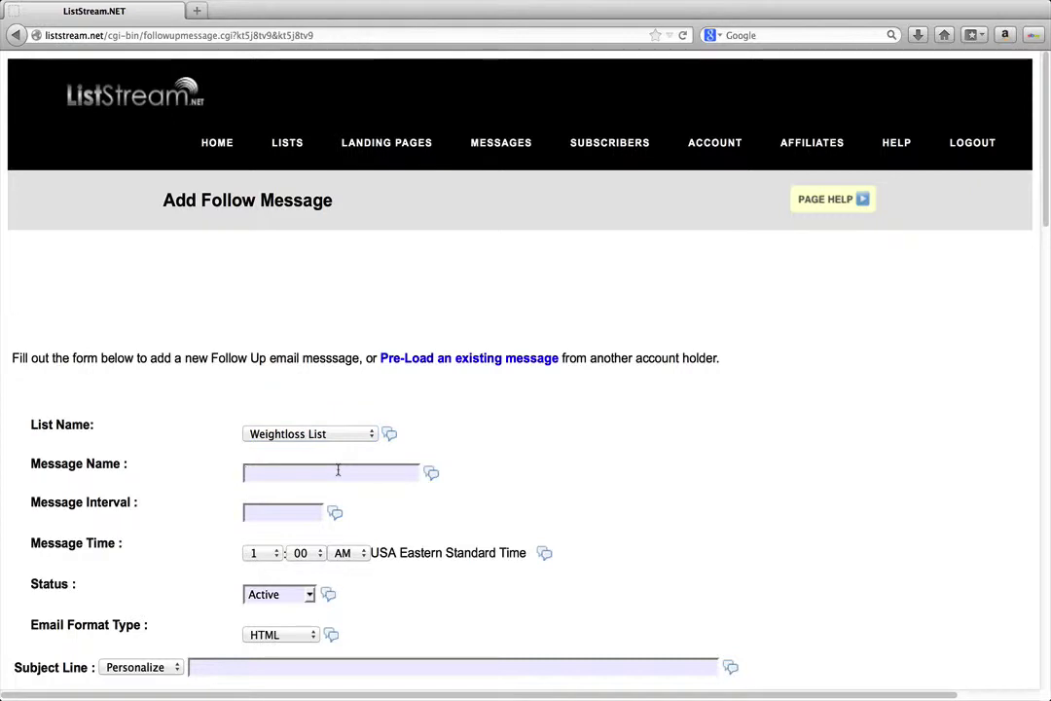
pyautogui.write('Follow Up 1')
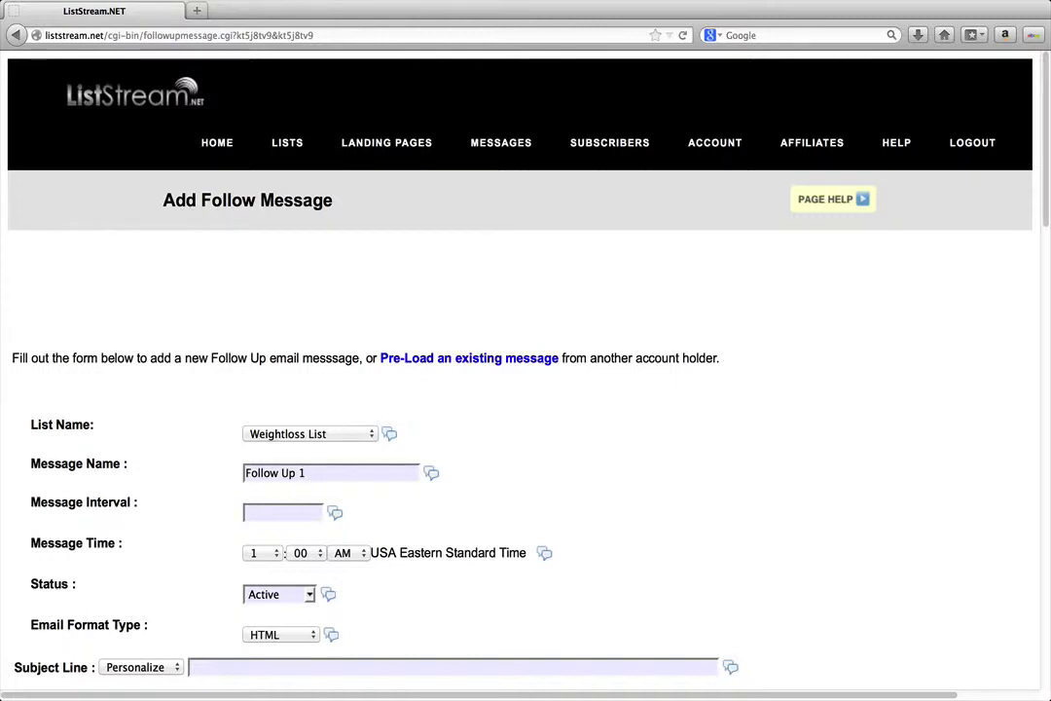
pyautogui.click(299, 510)
pyautogui.write('2')
# Step: Check the available status and email format options for the new message, leaving Active and HTML selected
pyautogui.scroll(-3, 245, 554)
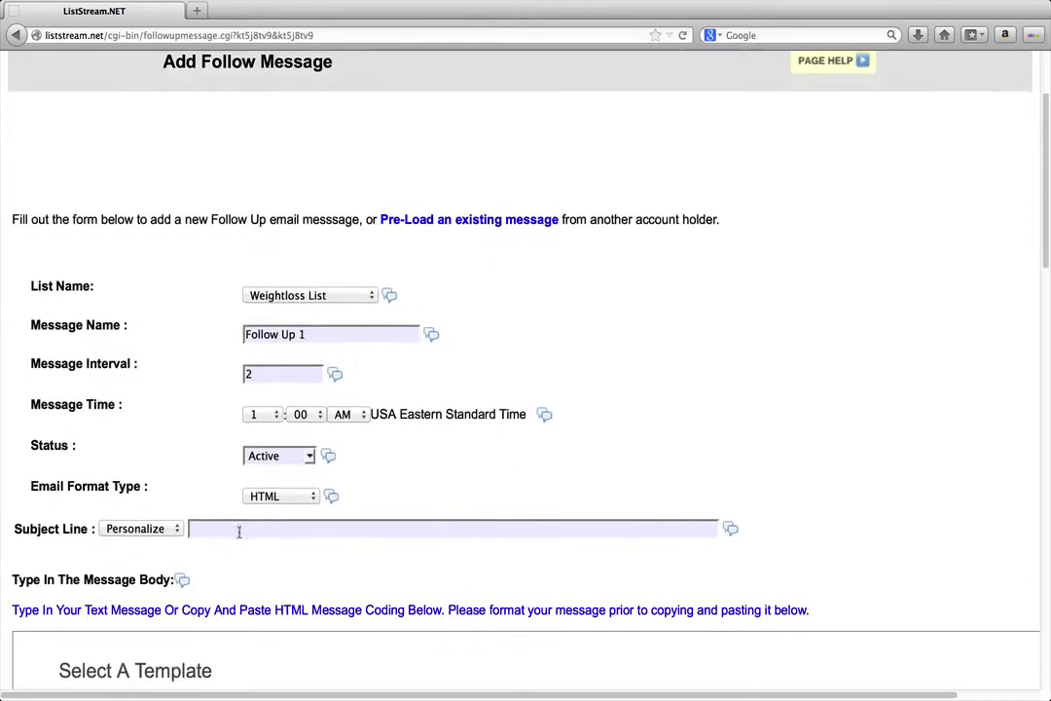
pyautogui.click(264, 462)
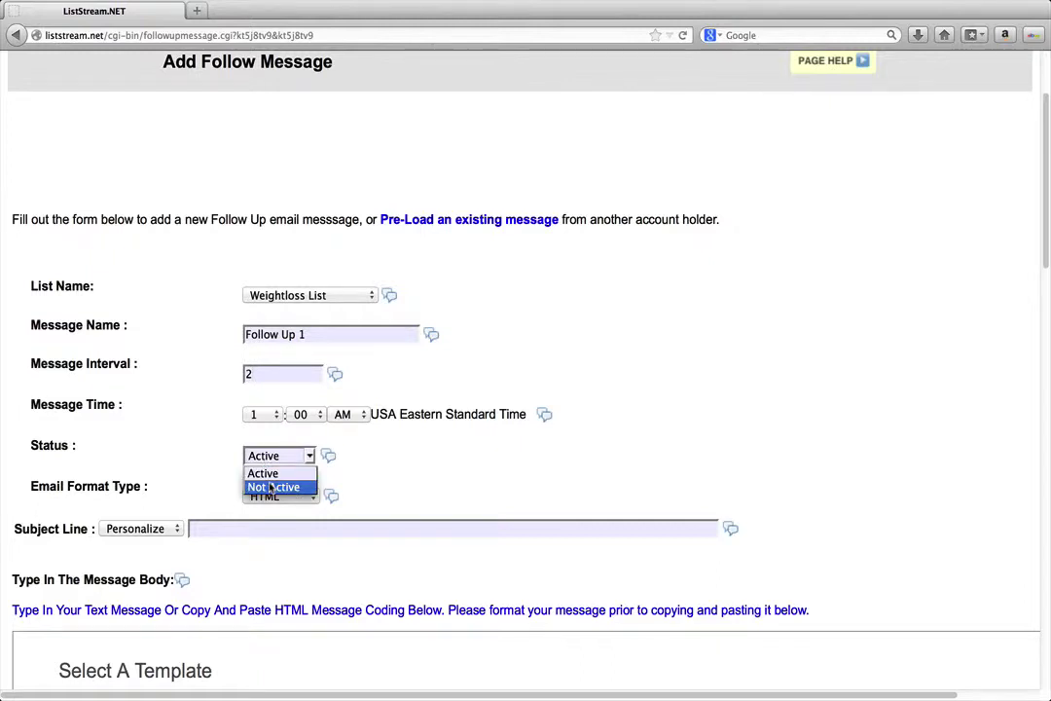
pyautogui.click(182, 427)
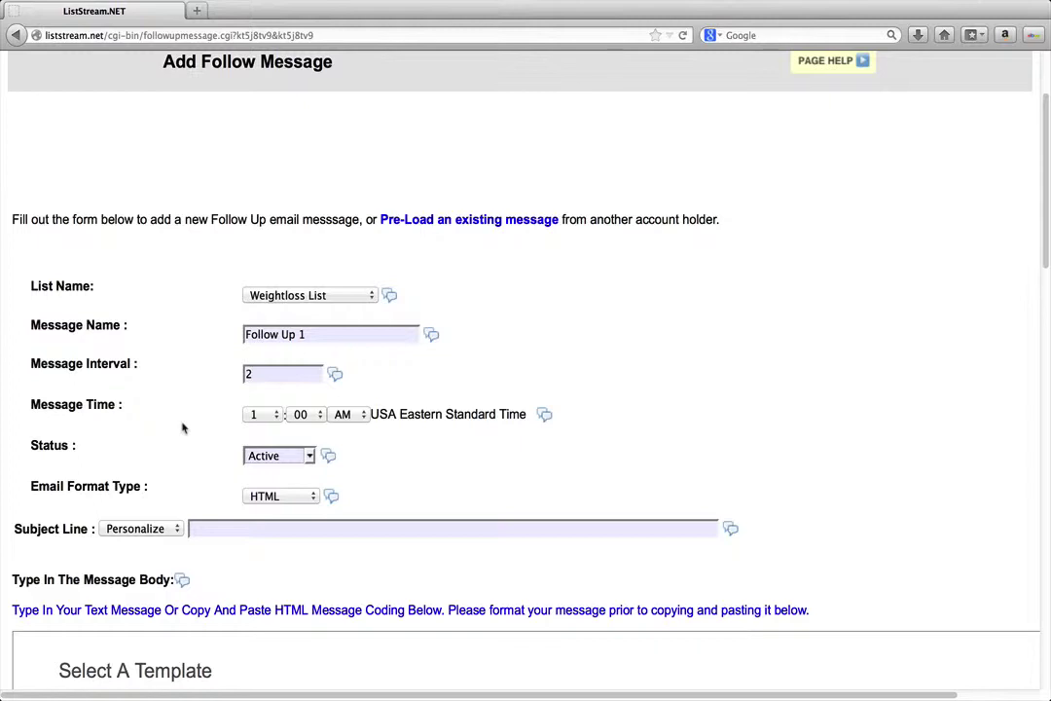
pyautogui.click(262, 498)
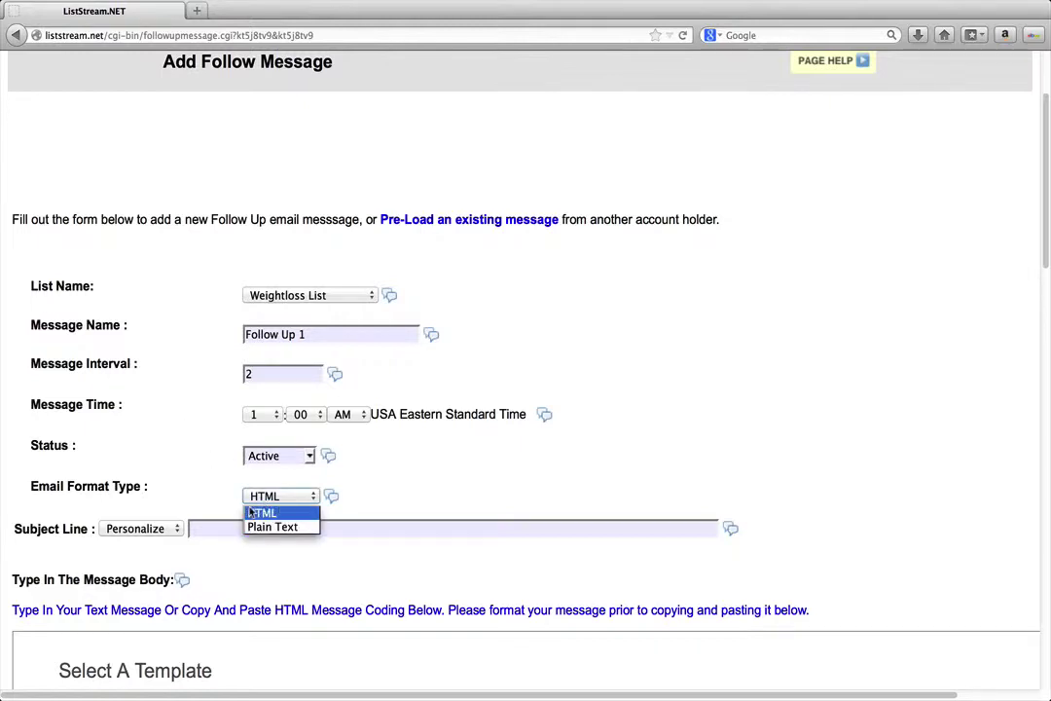
pyautogui.click(196, 474)
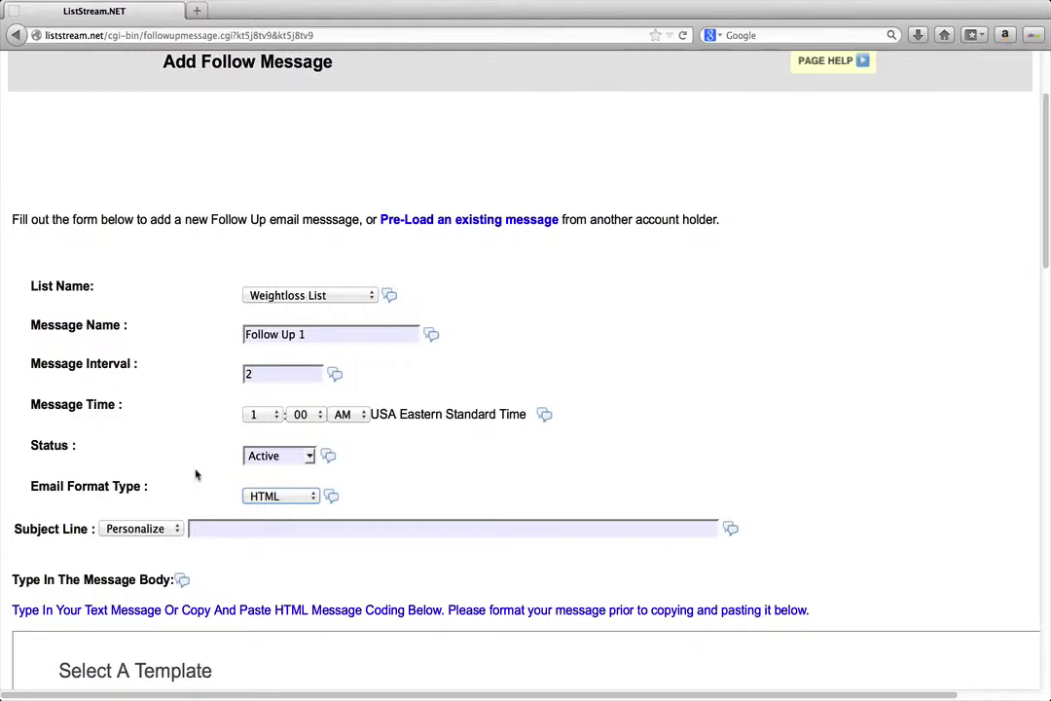
pyautogui.click(259, 497)
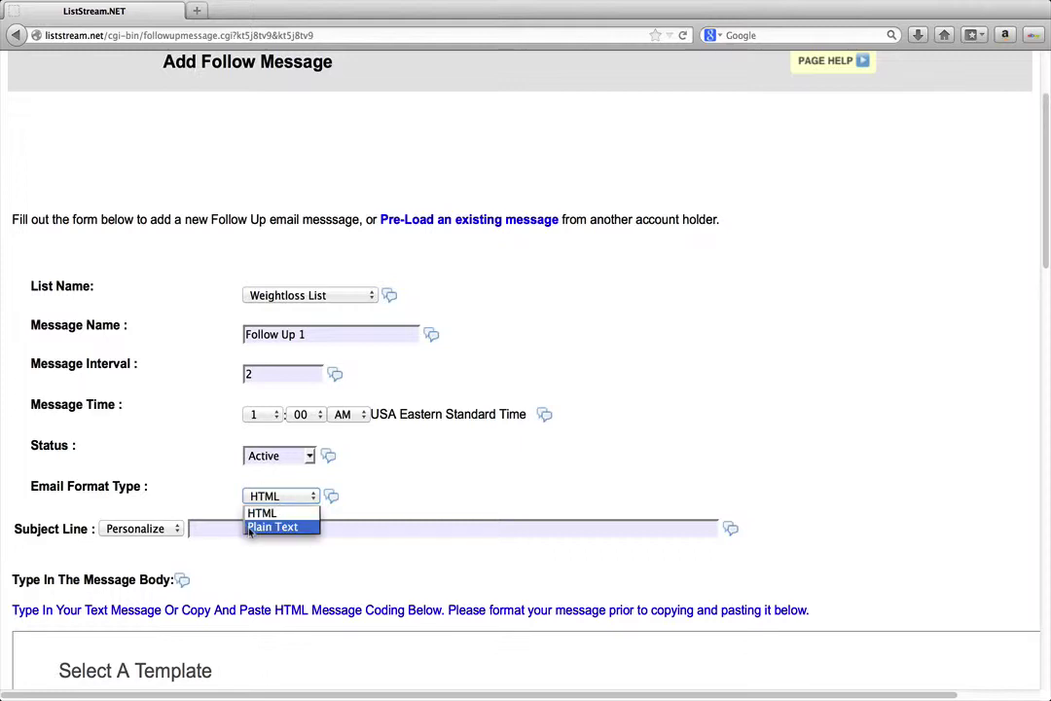
pyautogui.click(188, 455)
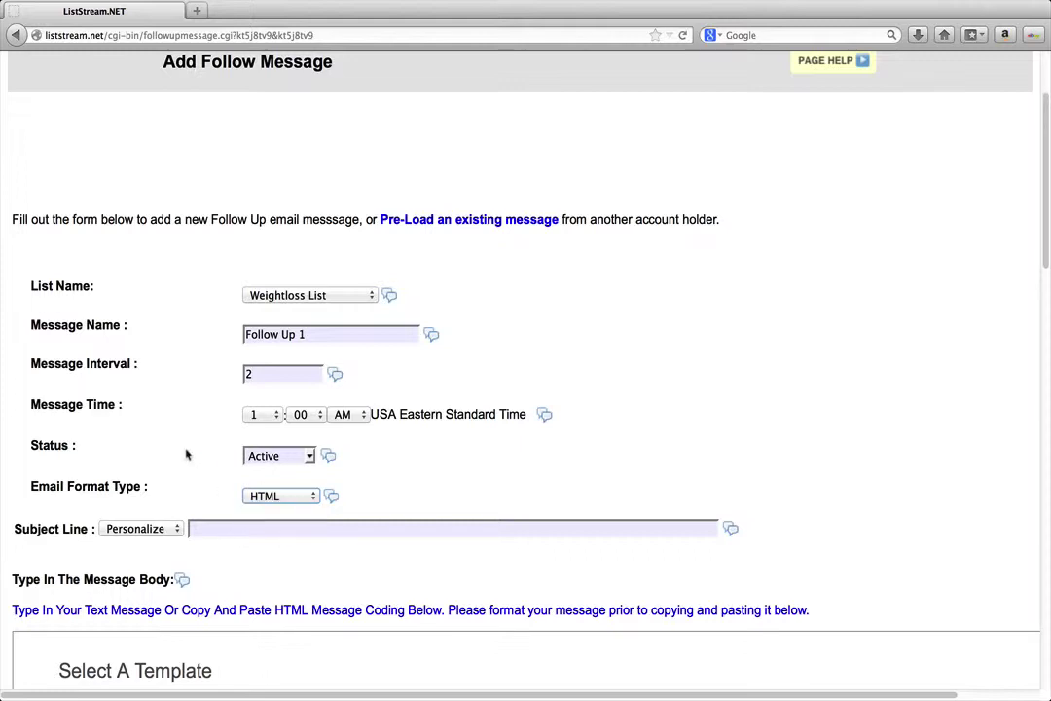
# Step: Enter "This is a test" as the subject line and load the minimalist headline and image template into the message body
pyautogui.click(244, 526)
pyautogui.write('This is a test')
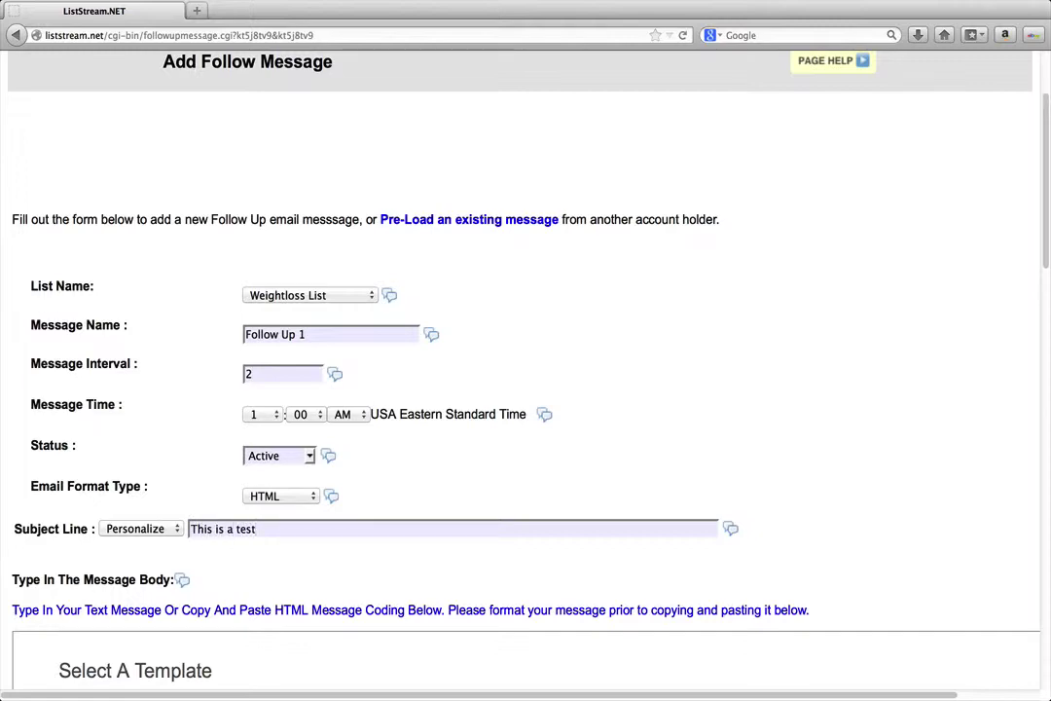
pyautogui.scroll(-10, 251, 535)
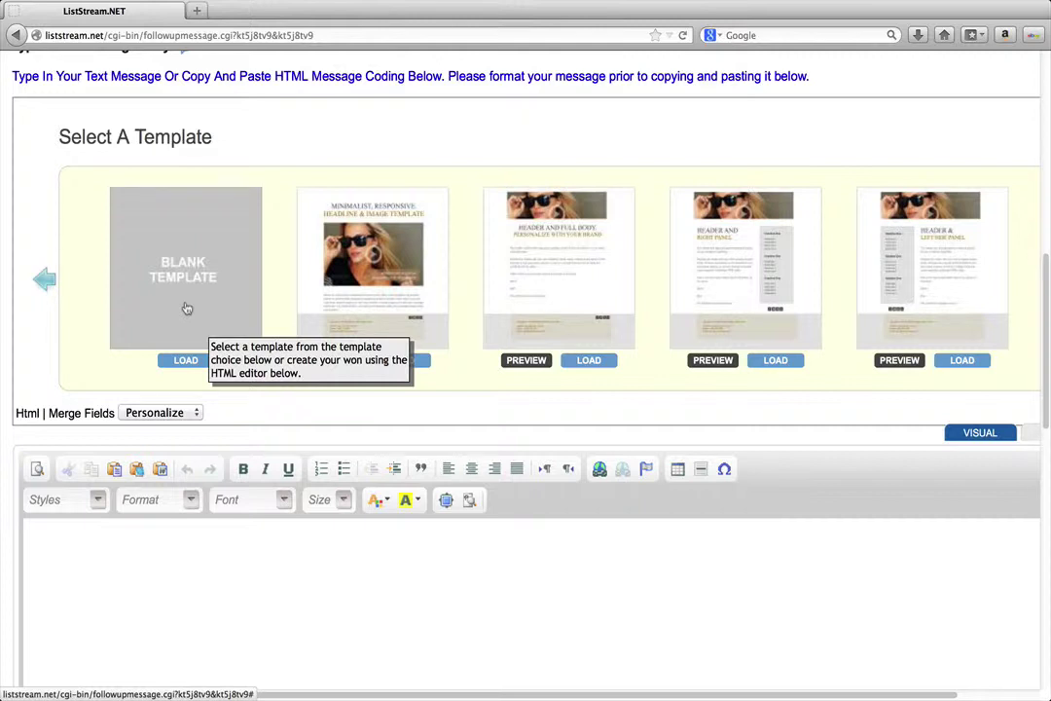
pyautogui.click(186, 362)
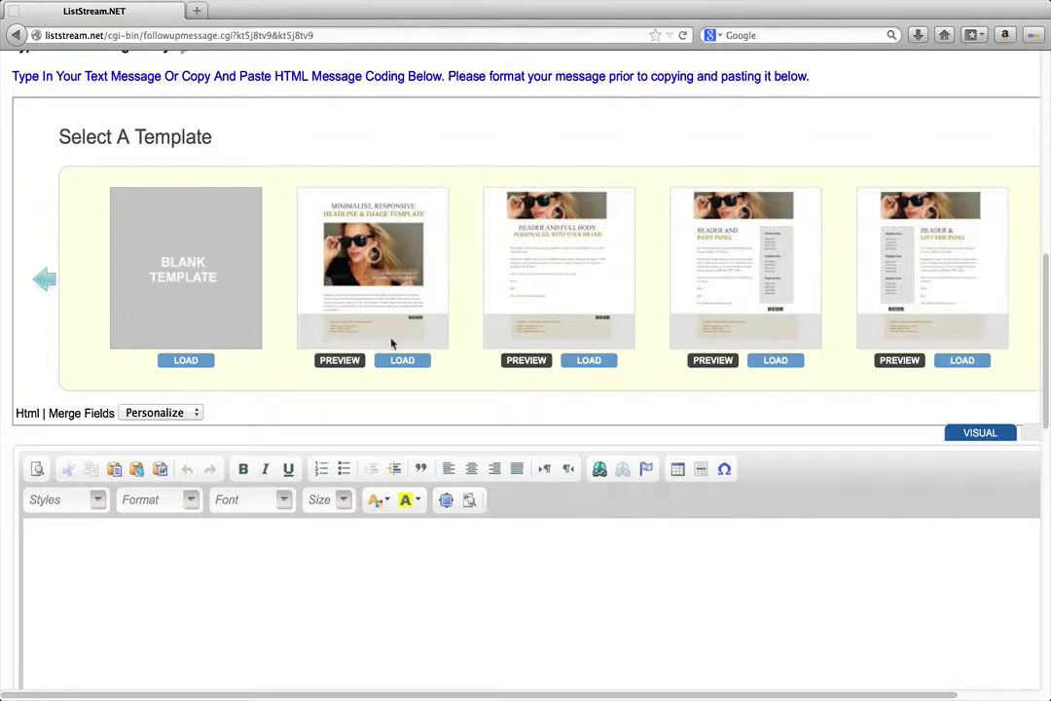
pyautogui.click(396, 361)
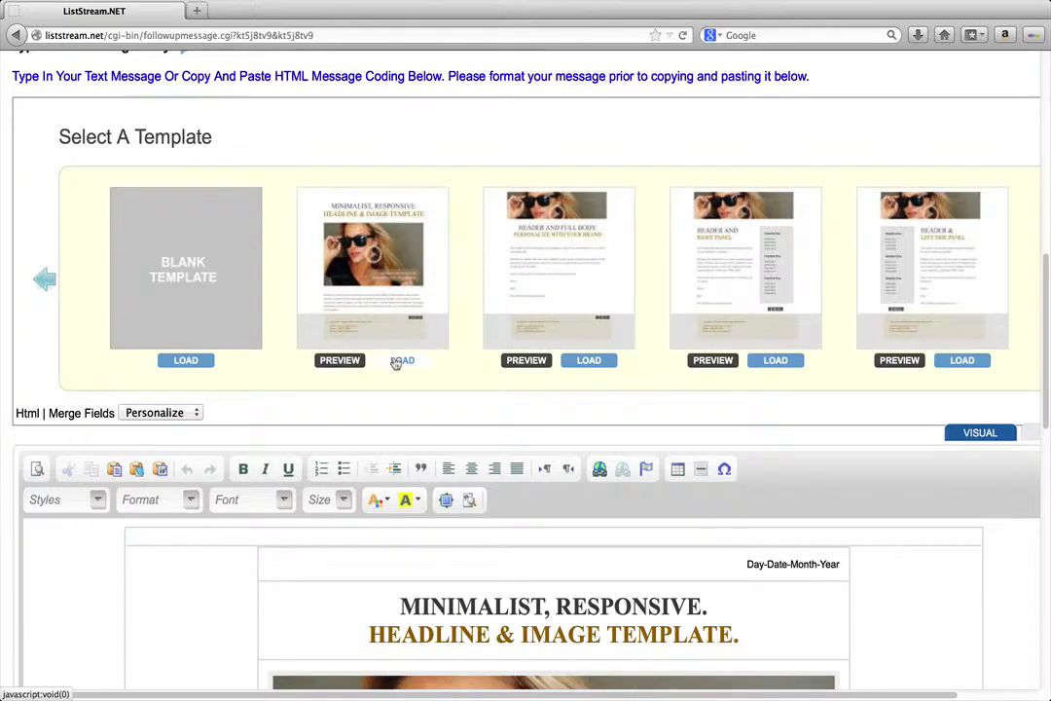
# Step: Inspect the properties of the template's main image, close them without changes, and look over the editor's formatting tools
pyautogui.scroll(-5, 394, 355)
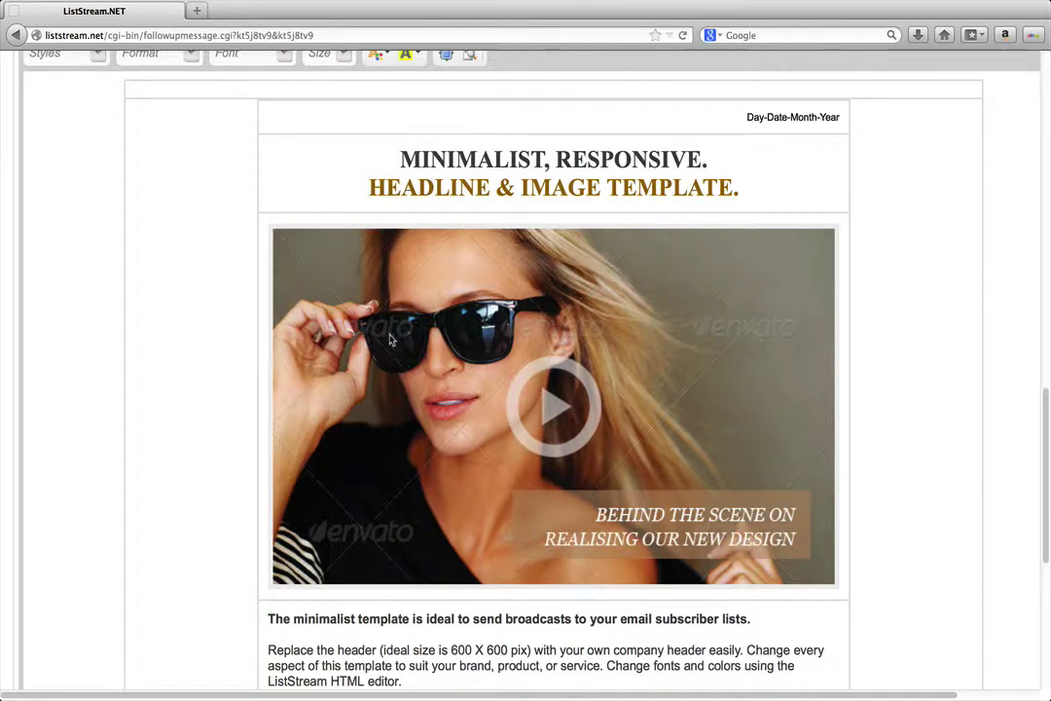
pyautogui.doubleClick(391, 339)
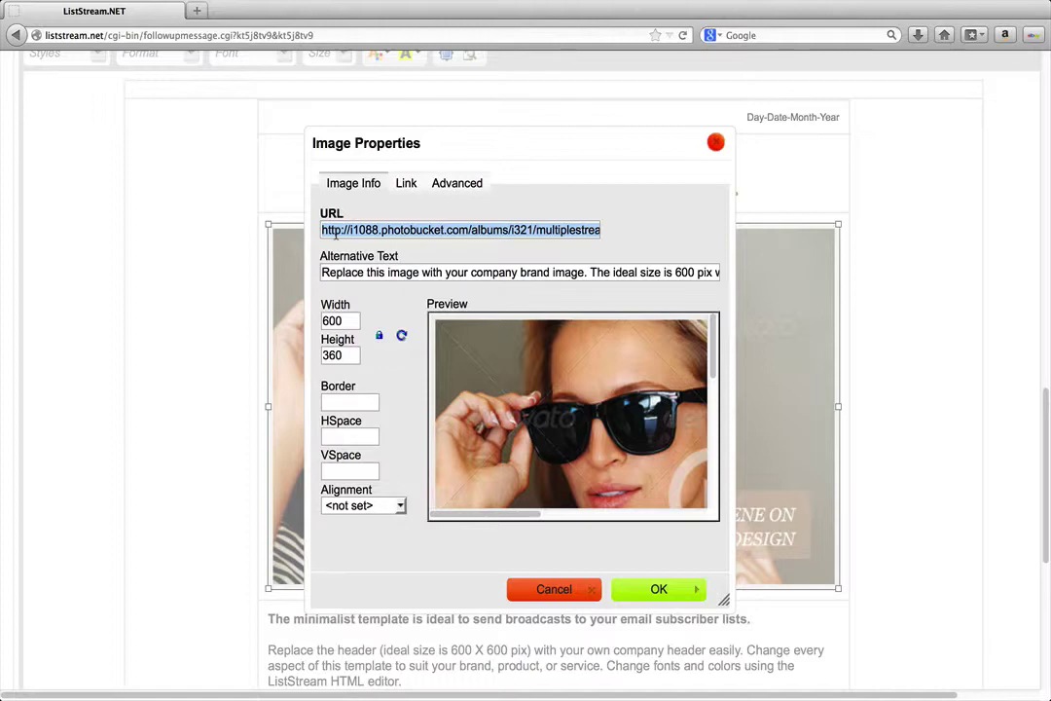
pyautogui.click(716, 144)
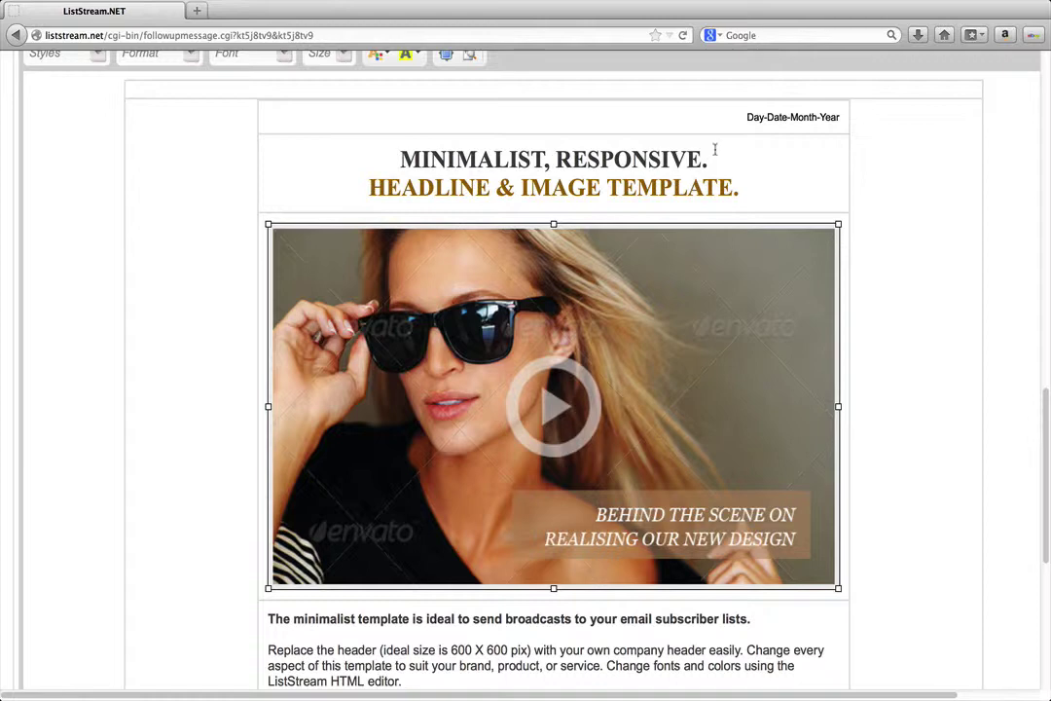
pyautogui.scroll(4, 737, 164)
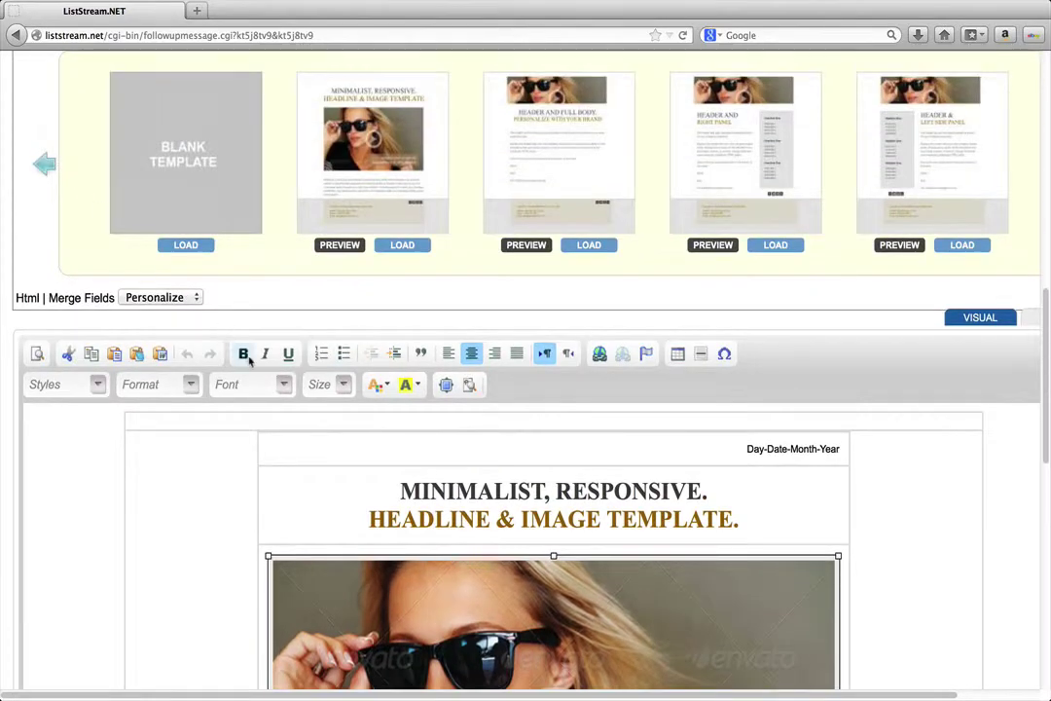
pyautogui.scroll(-1, 263, 301)
pyautogui.scroll(-2, 584, 393)
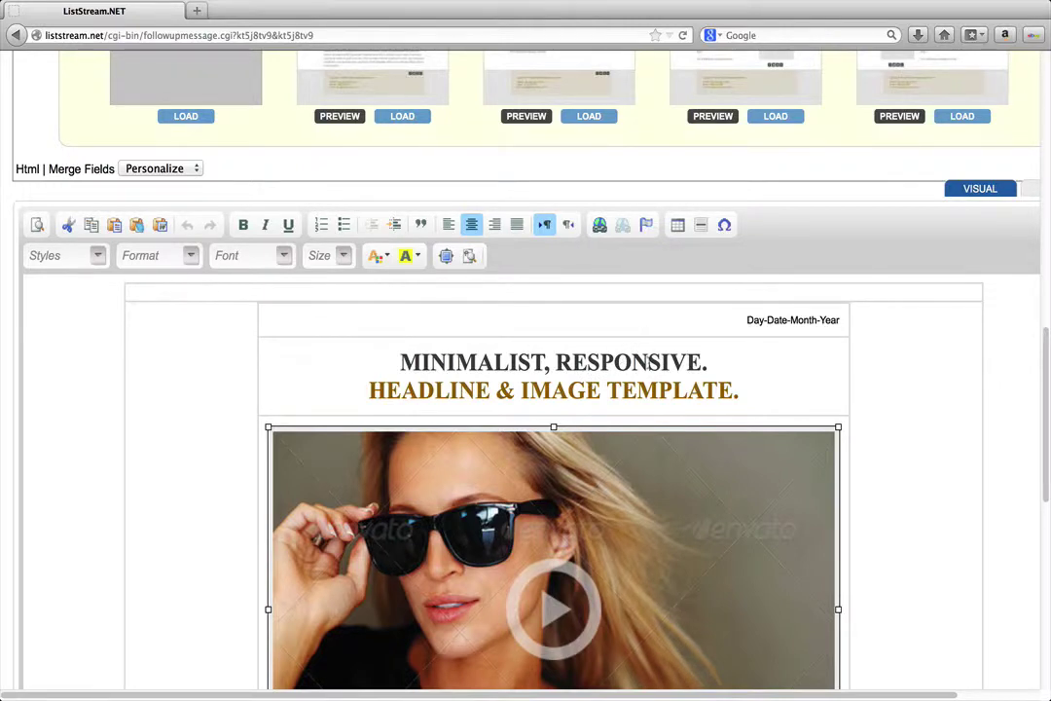
# Step: Inspect the image and link properties of the Facebook icon near the template's footer, and close them without entering a URL
pyautogui.scroll(-4, 633, 352)
pyautogui.scroll(-10, 623, 359)
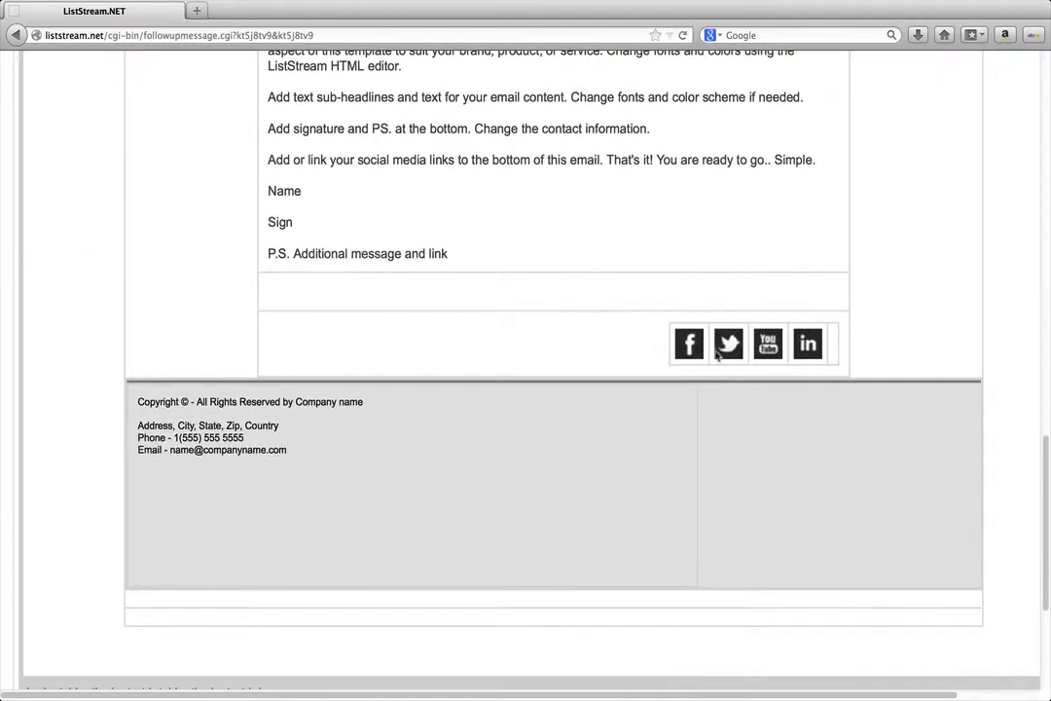
pyautogui.doubleClick(684, 343)
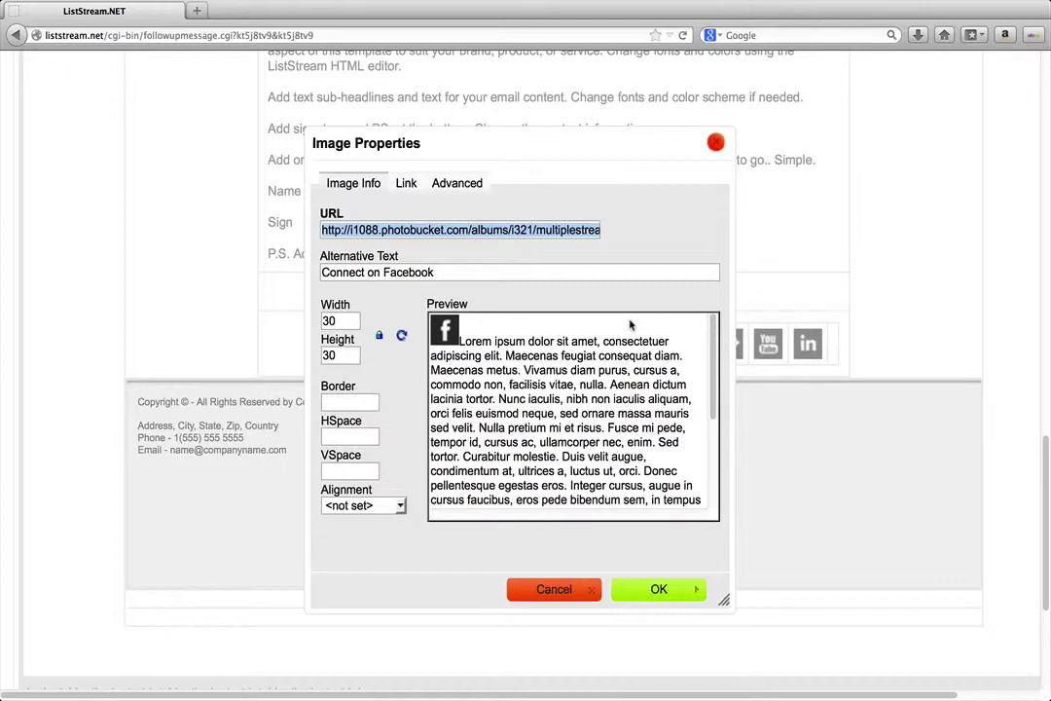
pyautogui.click(406, 184)
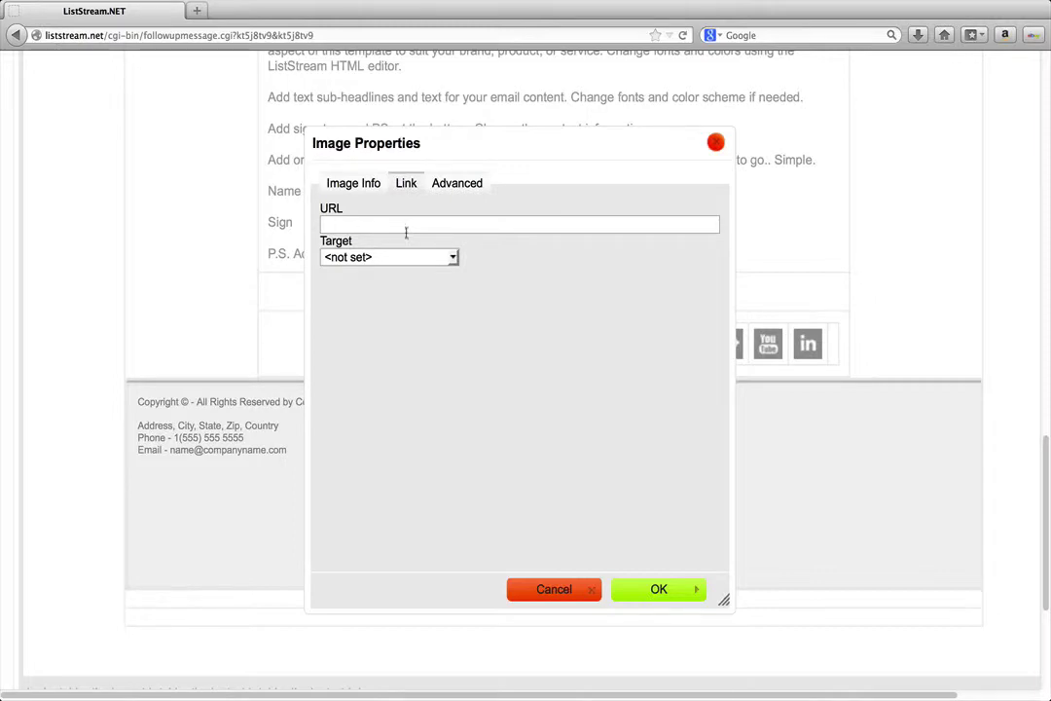
pyautogui.click(653, 586)
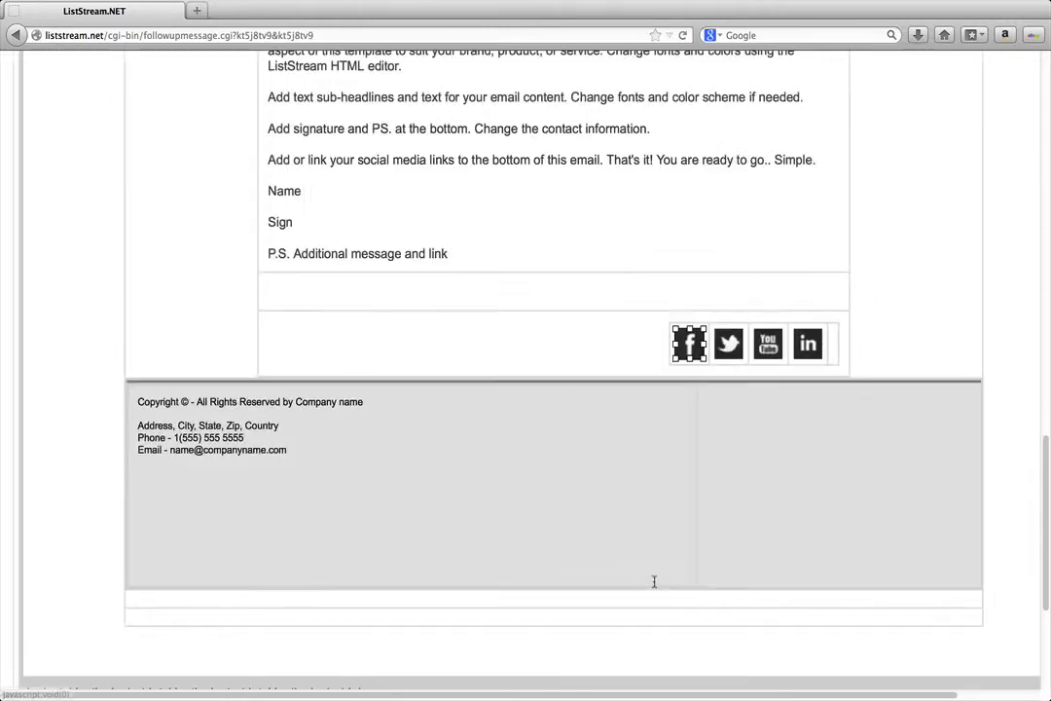
pyautogui.click(573, 339)
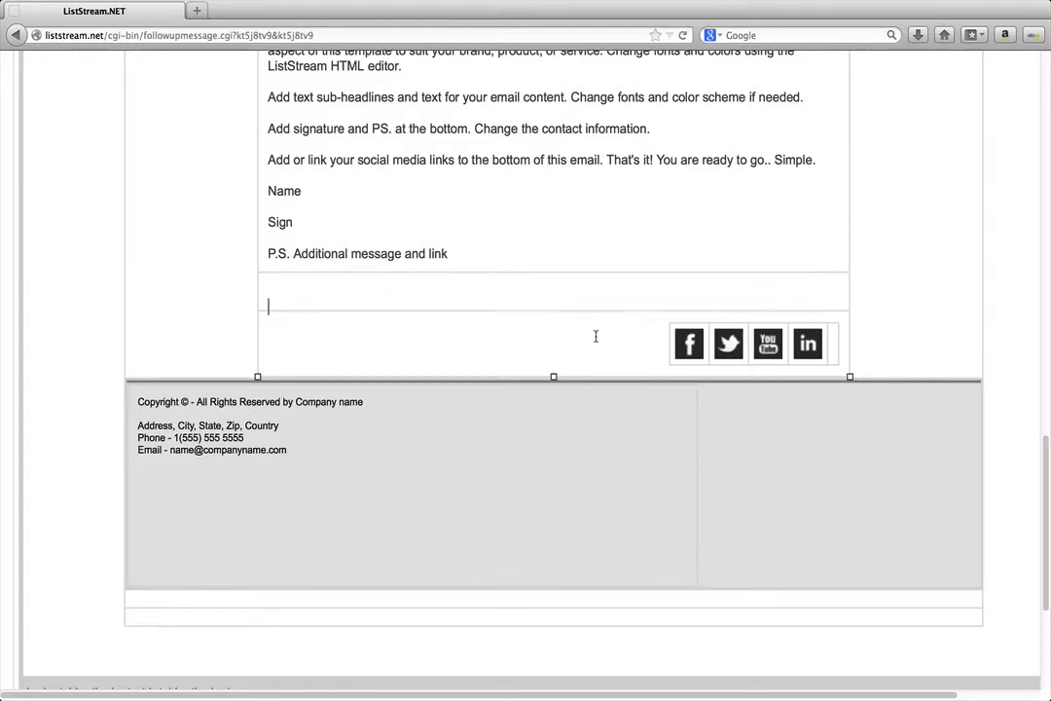
# Step: Check the merge fields available for personalizing the HTML message, without inserting any
pyautogui.scroll(5, 595, 334)
pyautogui.scroll(5, 596, 341)
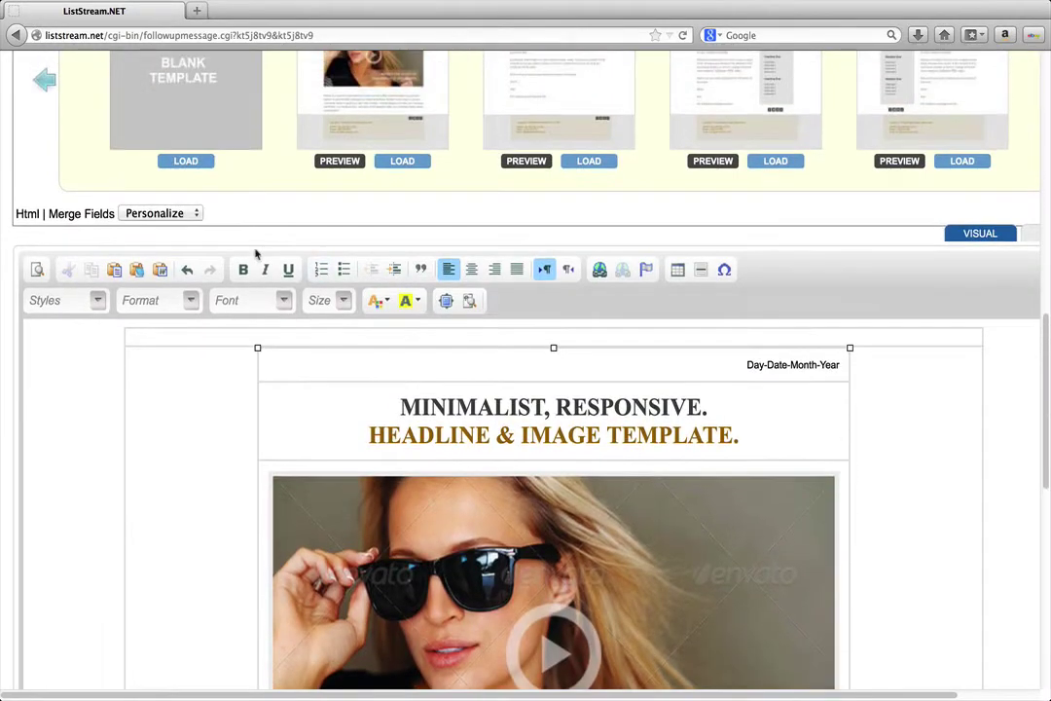
pyautogui.click(159, 214)
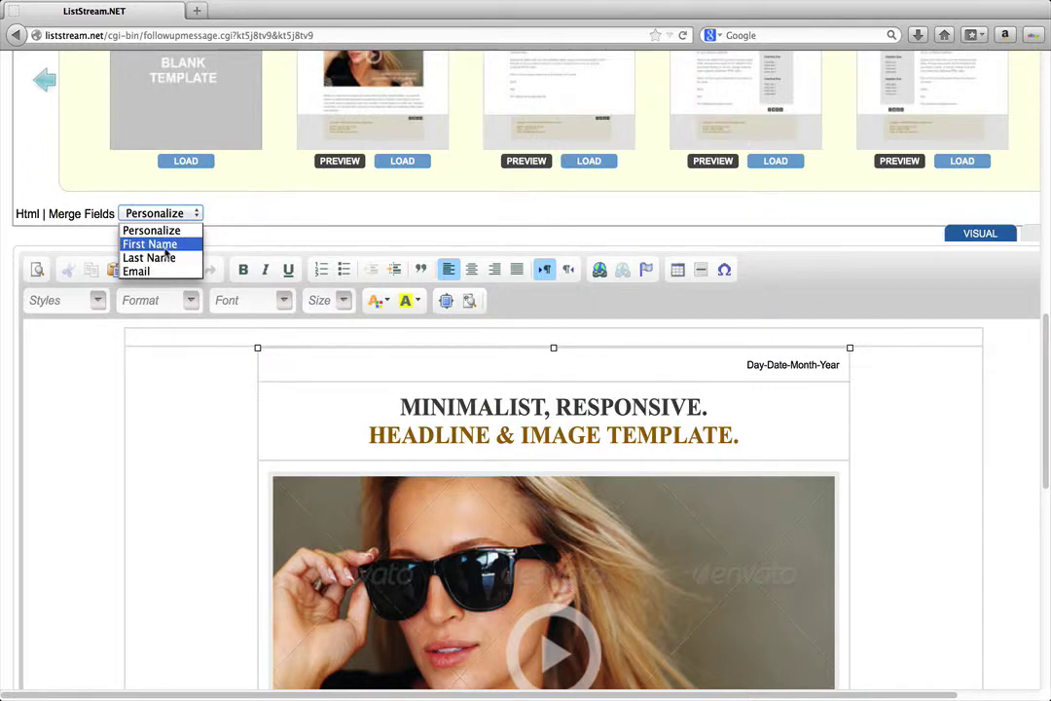
pyautogui.scroll(-1, 180, 229)
pyautogui.click(343, 218)
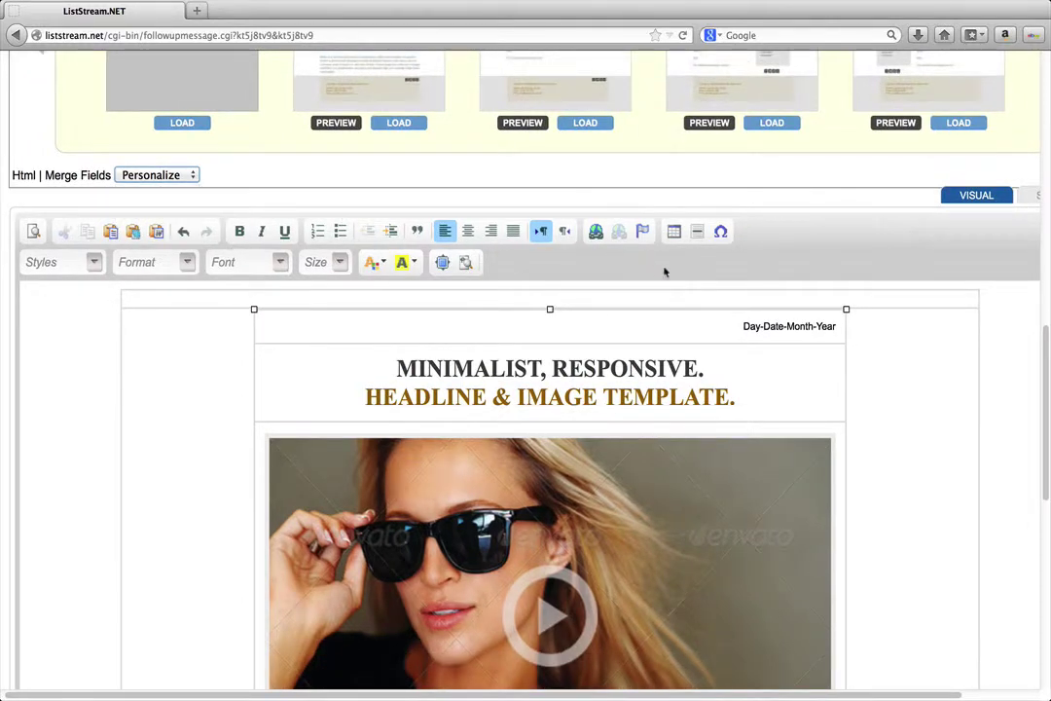
# Step: Look over the rest of the template body, save the follow-up message, and review its saved details and content
pyautogui.scroll(-10, 665, 272)
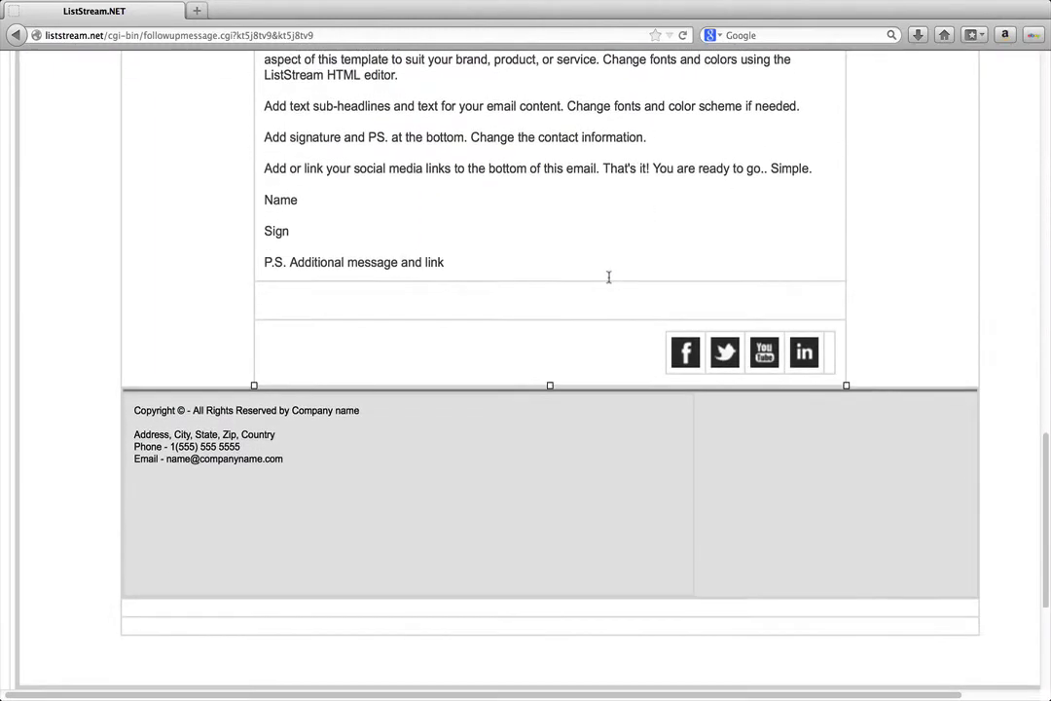
pyautogui.scroll(-5, 608, 277)
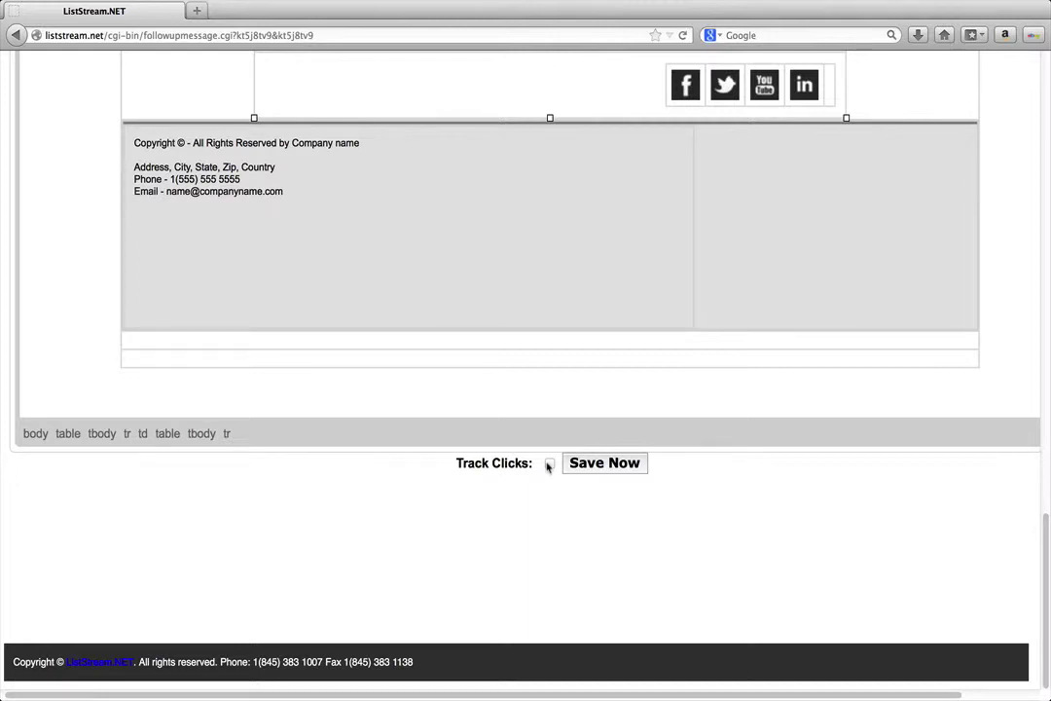
pyautogui.scroll(5, 659, 315)
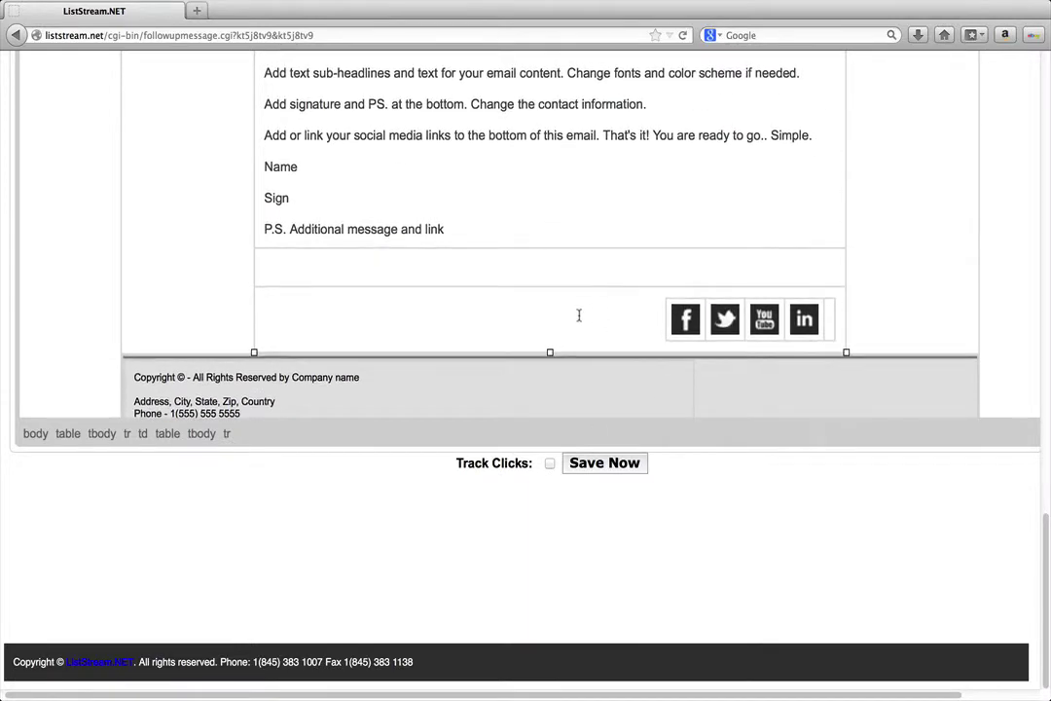
pyautogui.scroll(5, 580, 308)
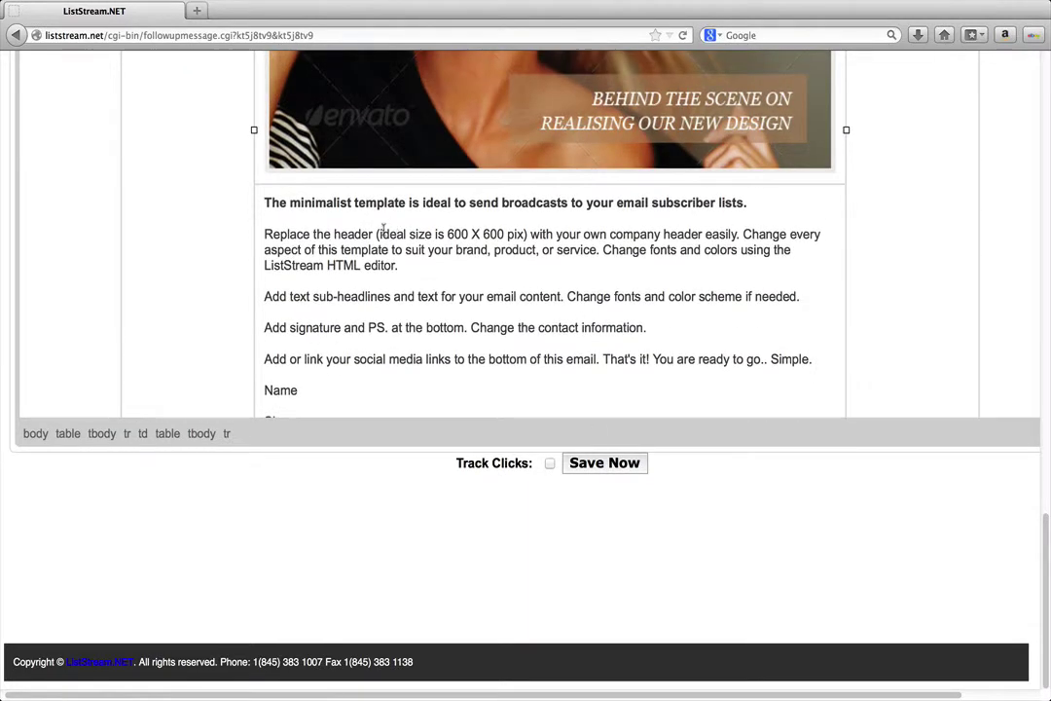
pyautogui.scroll(-1, 419, 282)
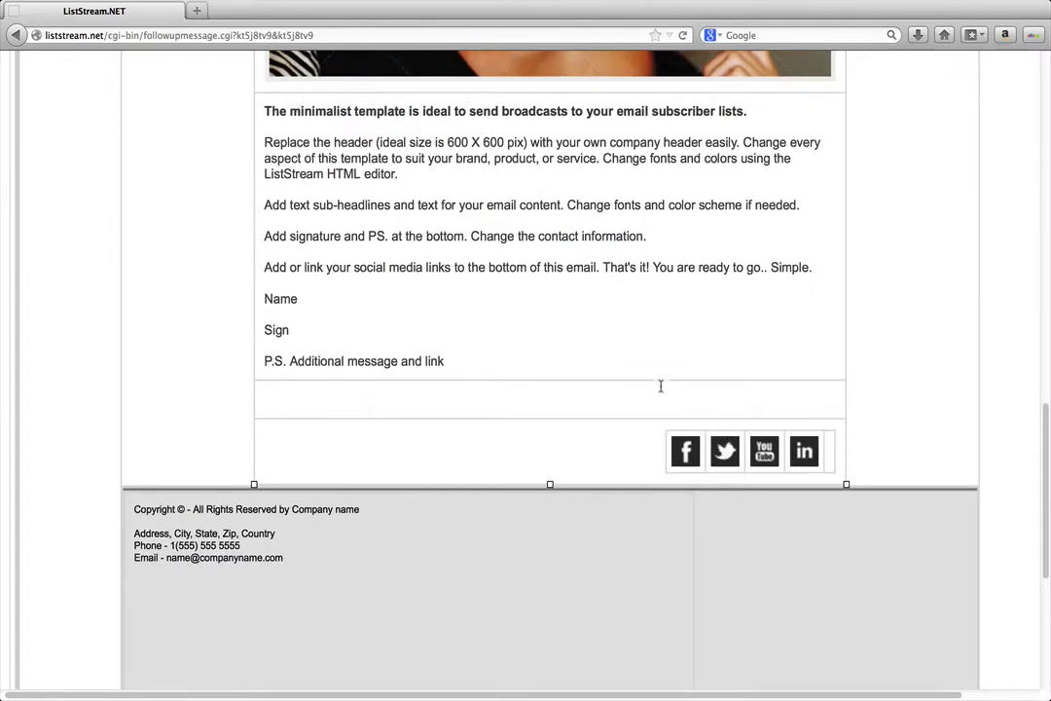
pyautogui.scroll(-4, 622, 361)
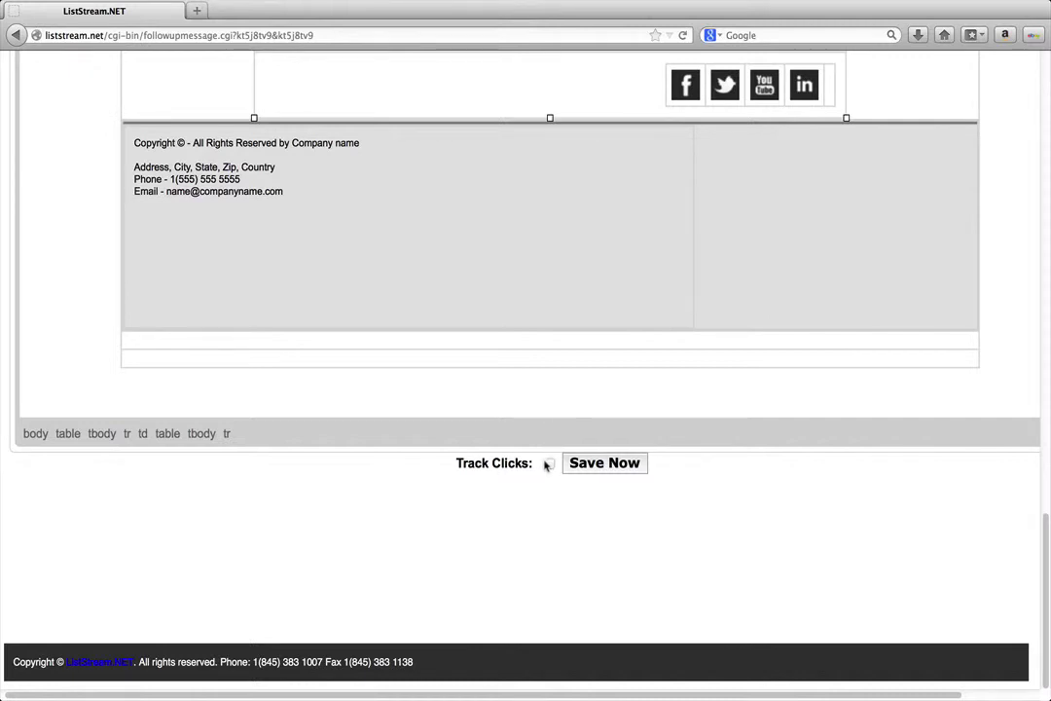
pyautogui.click(596, 464)
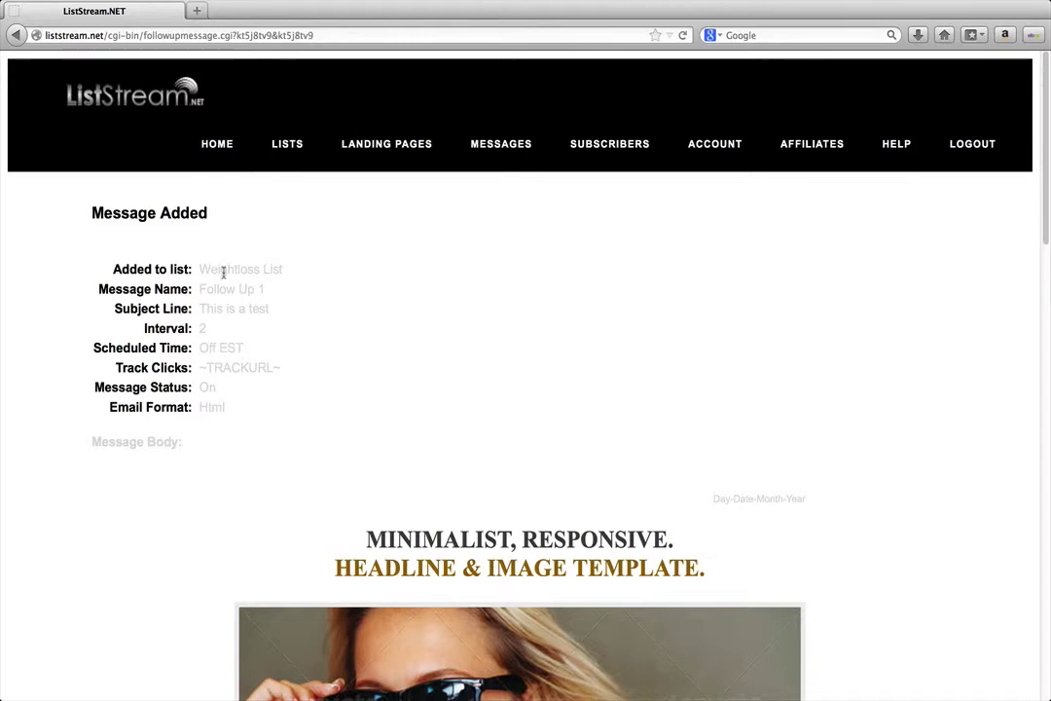
pyautogui.scroll(-3, 364, 291)
pyautogui.scroll(-10, 434, 303)
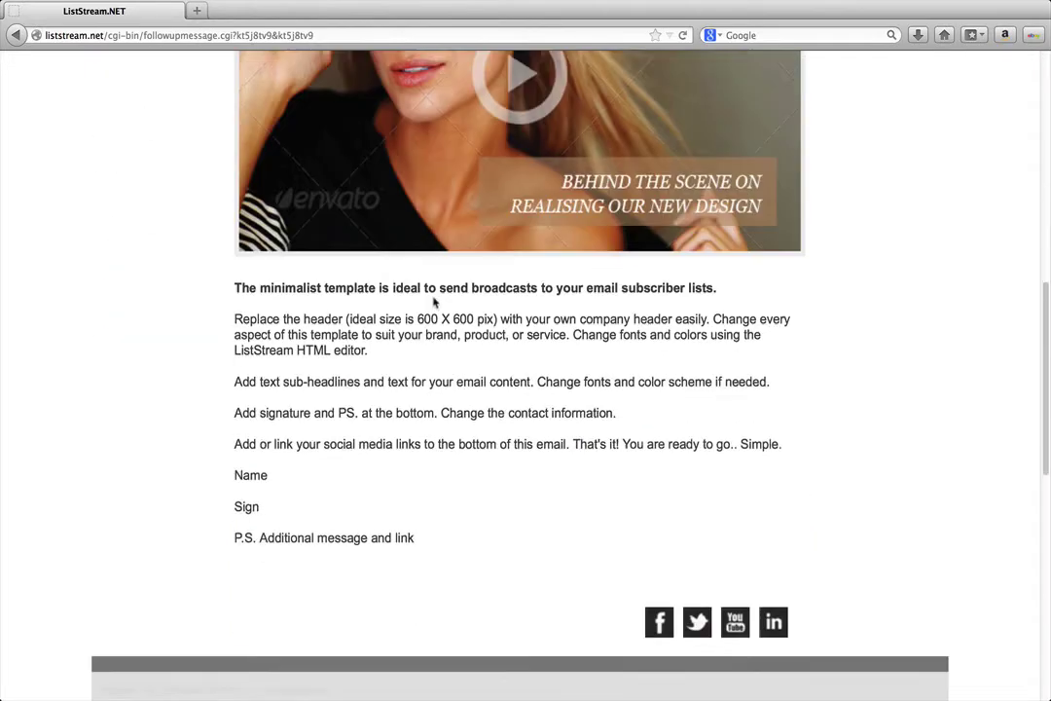